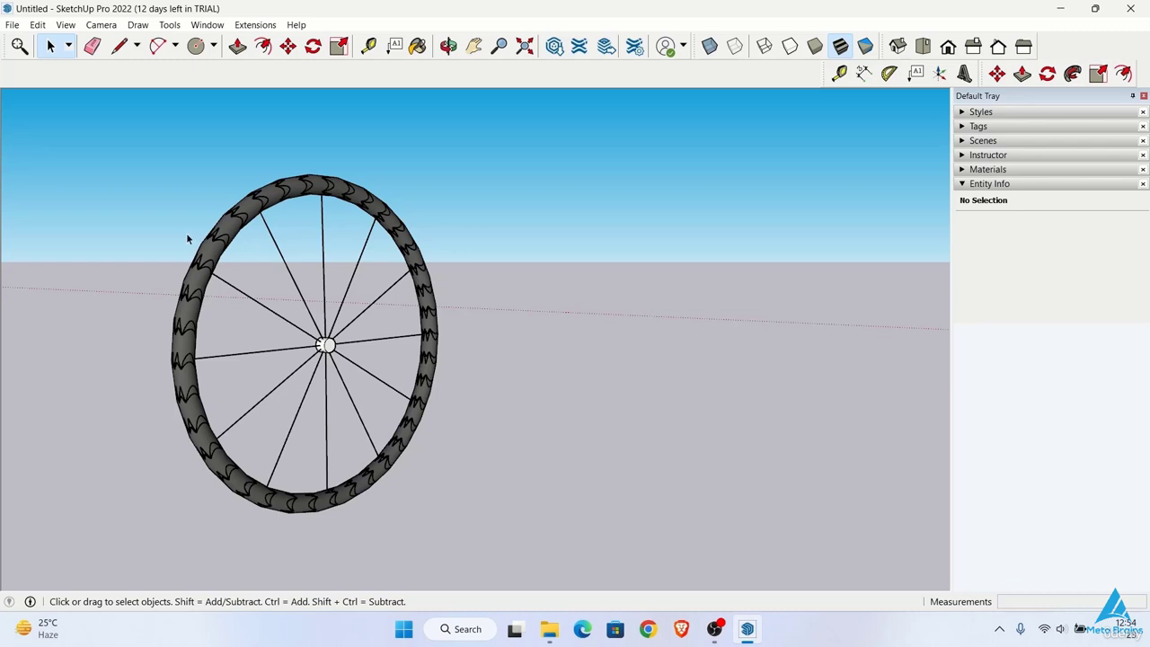
Step: Draw a vertical circle with a radius of about 4' 9" centred on the origin and delete its face, keeping only the edge
middle_click_drag(188, 238, 410, 385)
key("c")
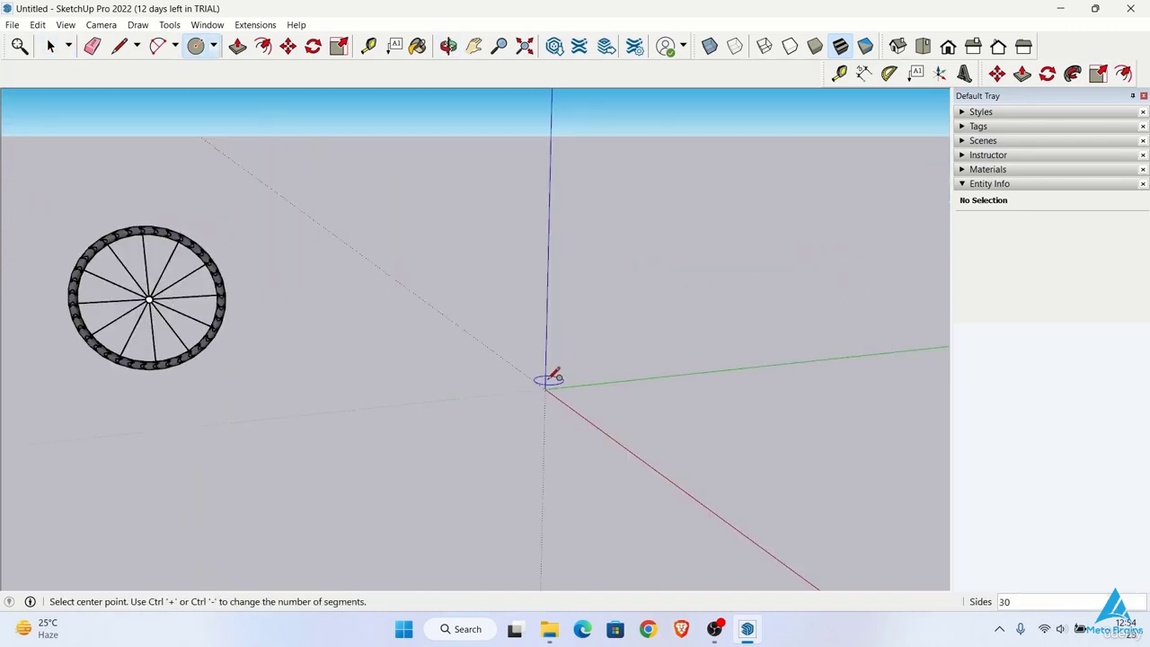
left_click(545, 388)
left_click(680, 372)
key("space")
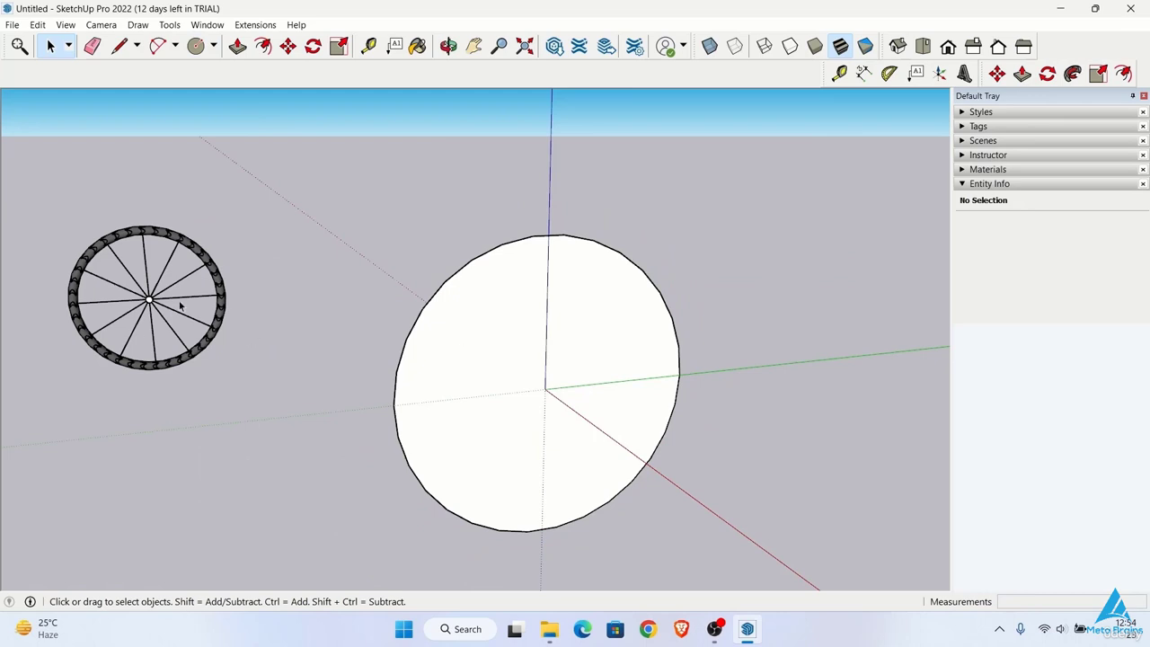
left_click(499, 363)
key("Delete")
Step: Draw a small horizontal profile circle with a radius of about 6 3/8" centred on the large circle's edge at the green axis
scroll(418, 409, "up", 2)
key("c")
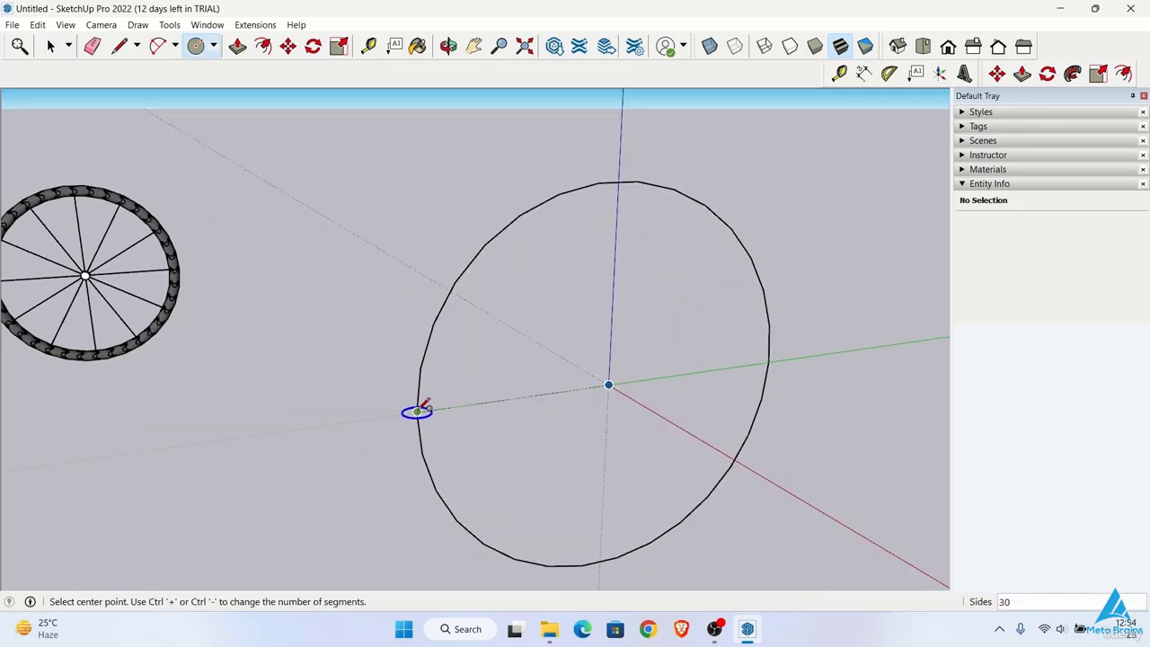
left_click(417, 411)
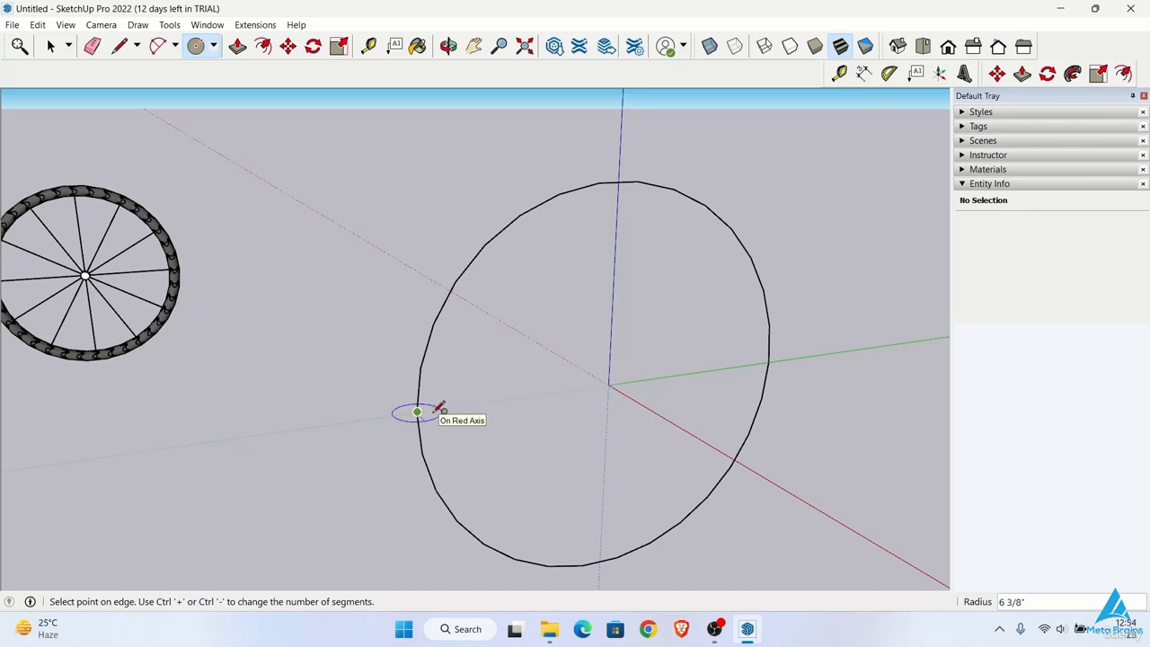
left_click(440, 408)
scroll(441, 409, "down", 1)
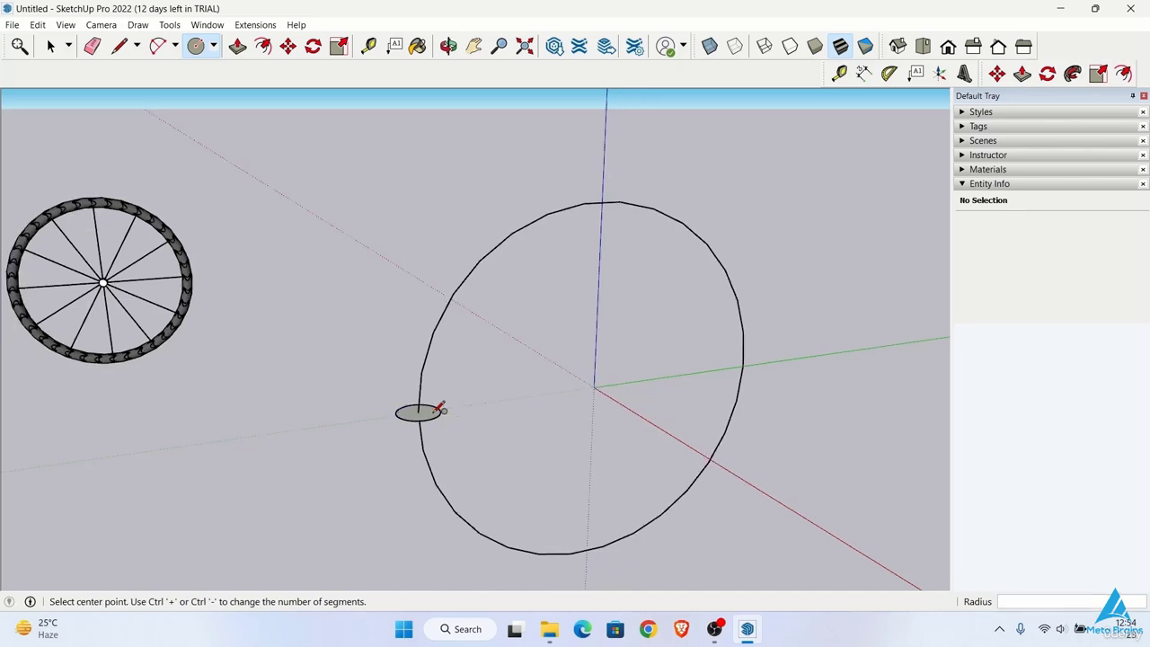
Step: Sweep the small profile circle along the large circle with Follow Me to form the tyre ring
key("space")
left_click(423, 378)
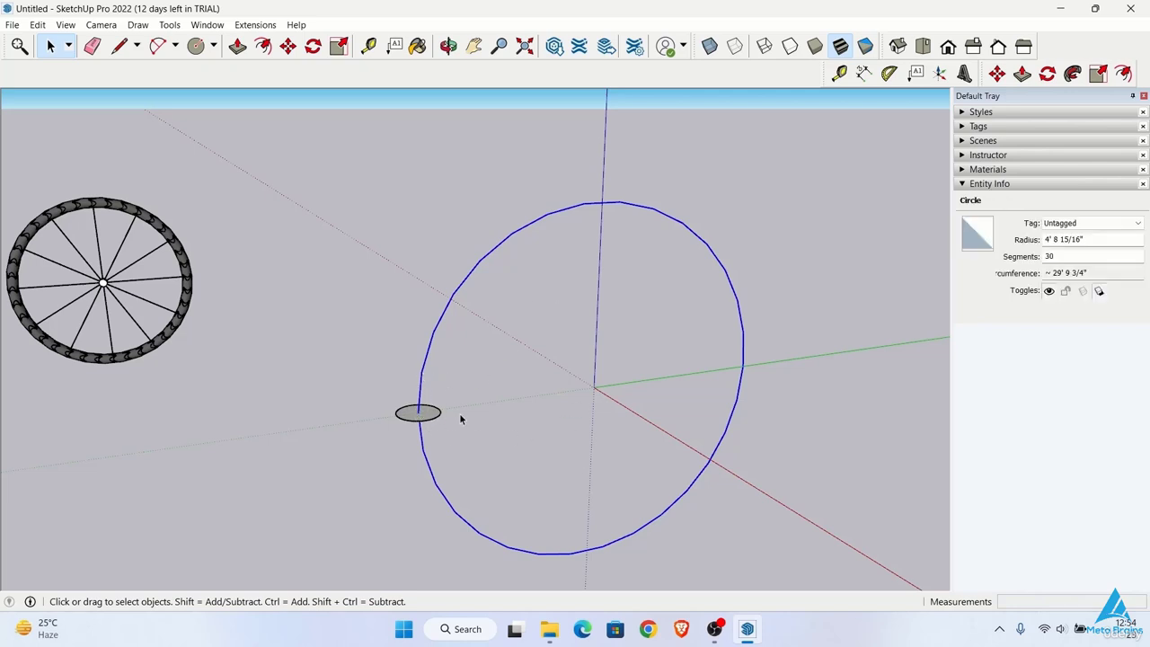
left_click(1073, 74)
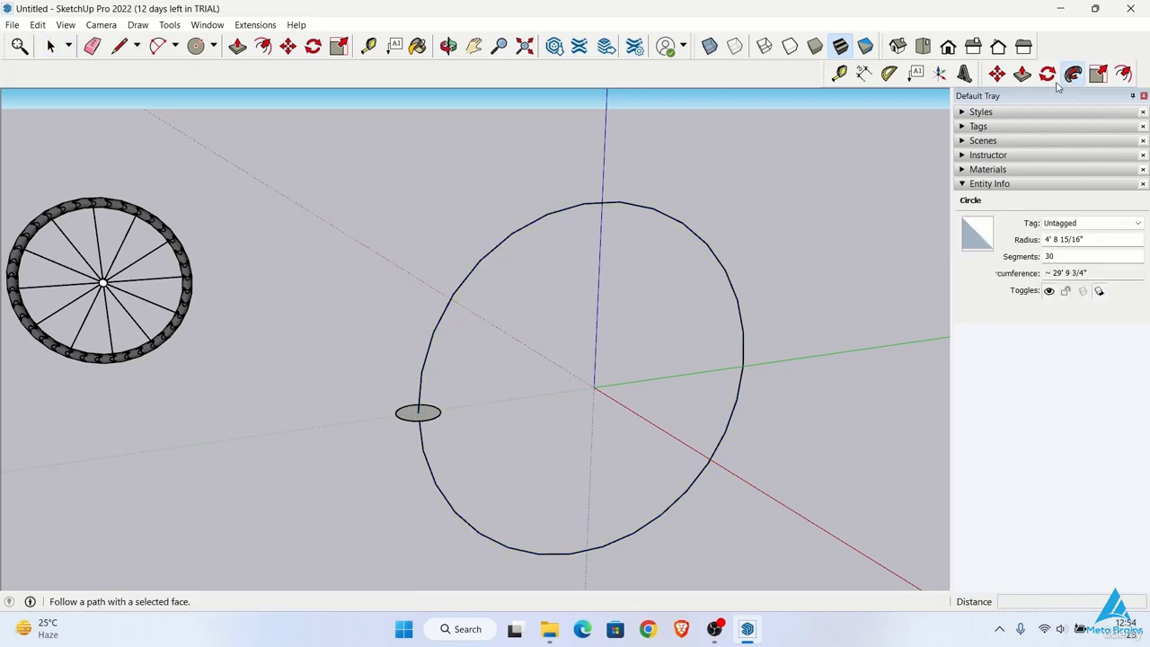
left_click(433, 418)
middle_click_drag(431, 418, 498, 328)
key("space")
scroll(637, 332, "up", 3)
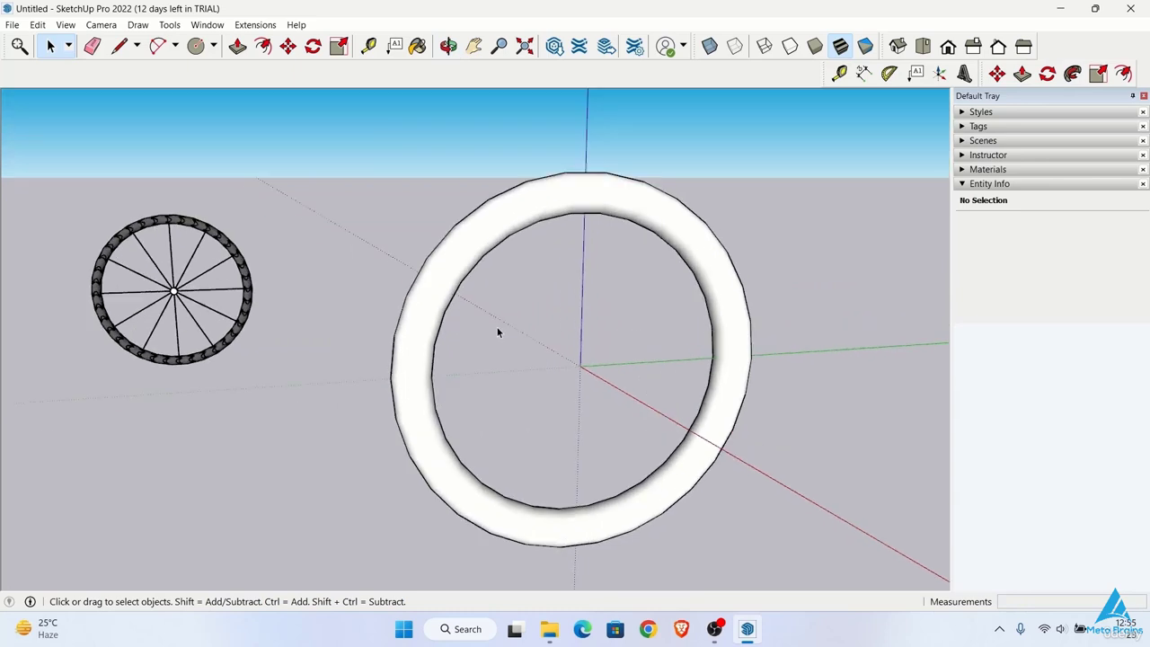
Step: Select all of the tyre ring's connected geometry and make it a group
left_click(447, 282)
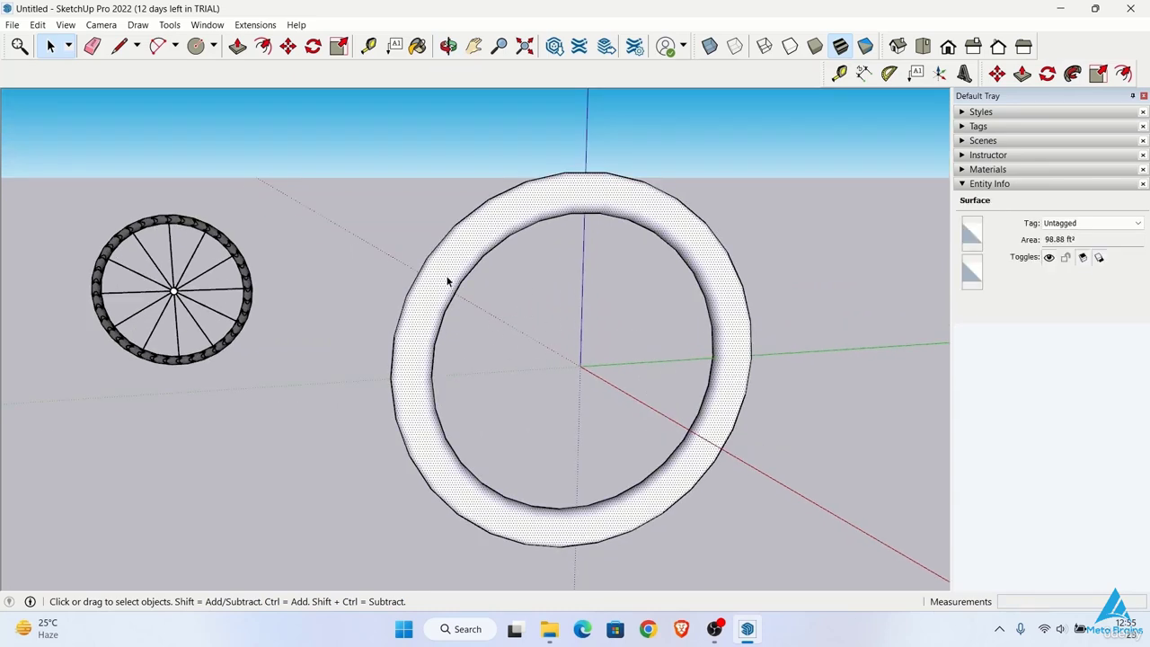
triple_click(449, 281)
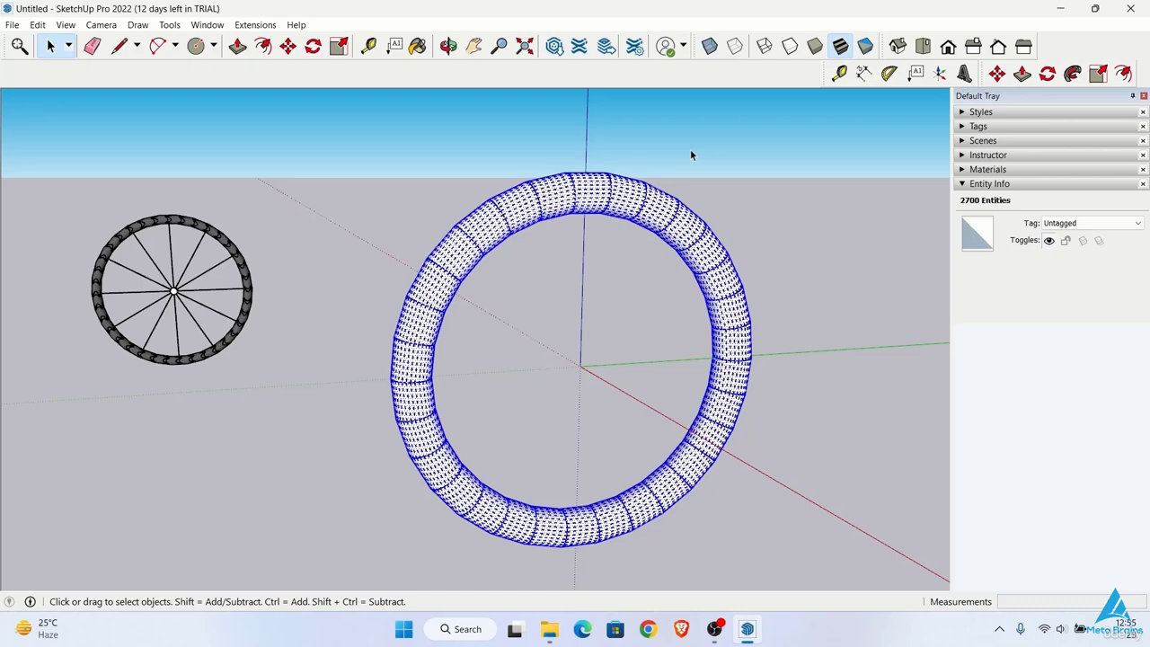
right_click(598, 192)
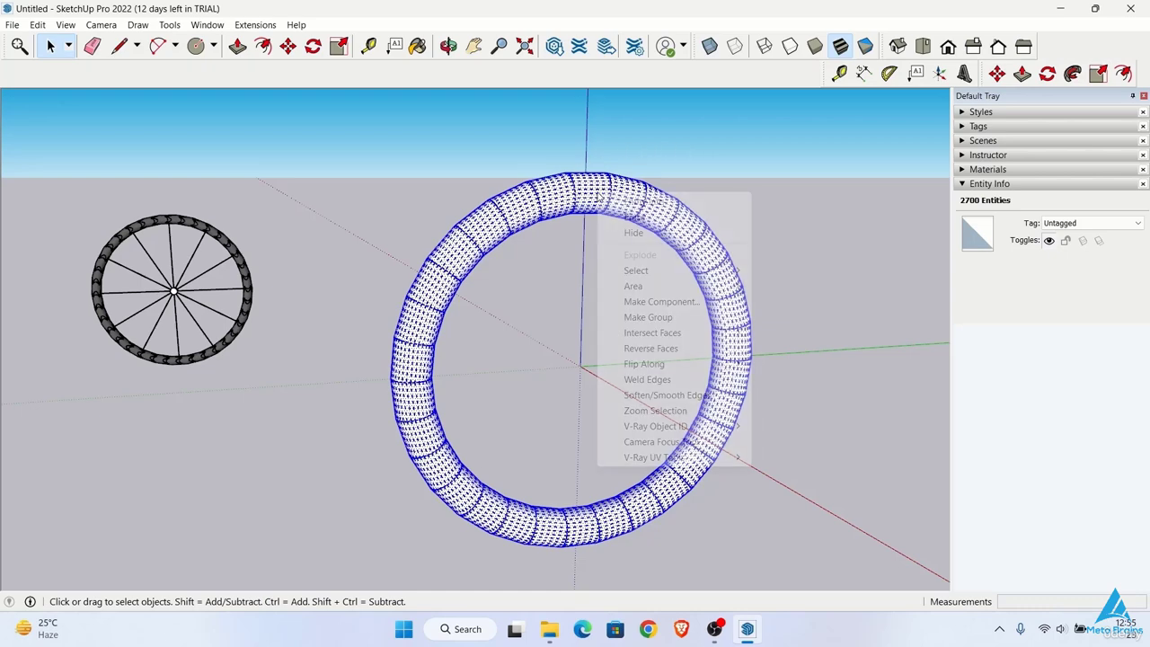
left_click(638, 317)
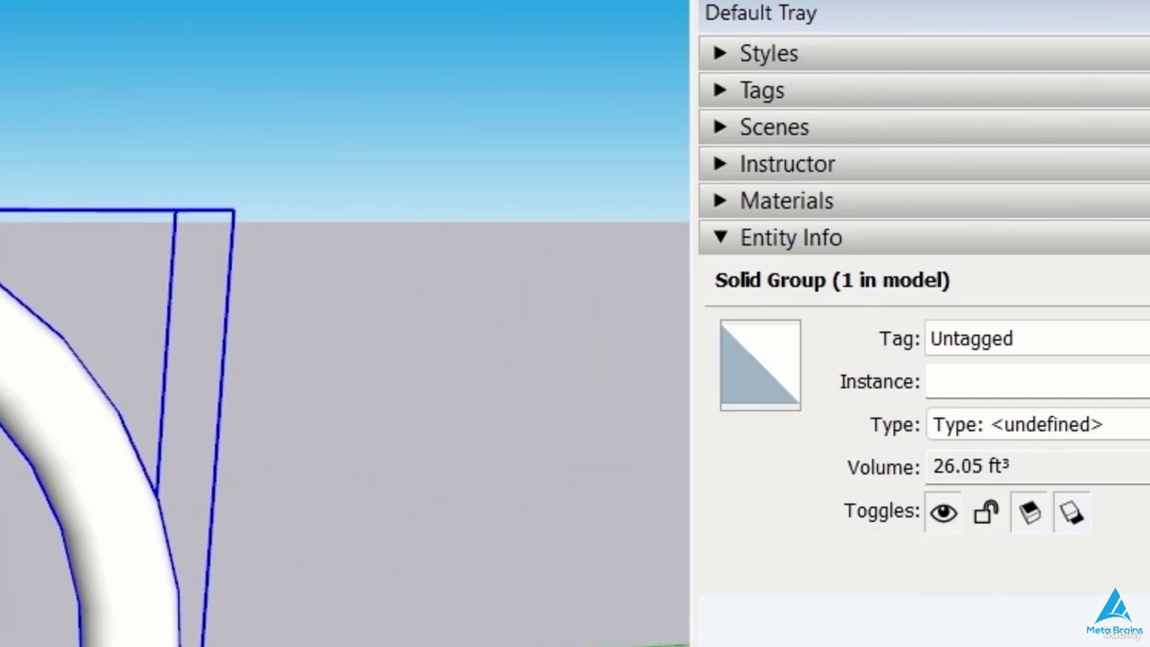
scroll(2, 504, "down", 2)
mouse_move(1, 467)
middle_mouse_down()
mouse_move(2, 534)
mouse_move(1, 386)
mouse_move(35, 396)
middle_mouse_up()
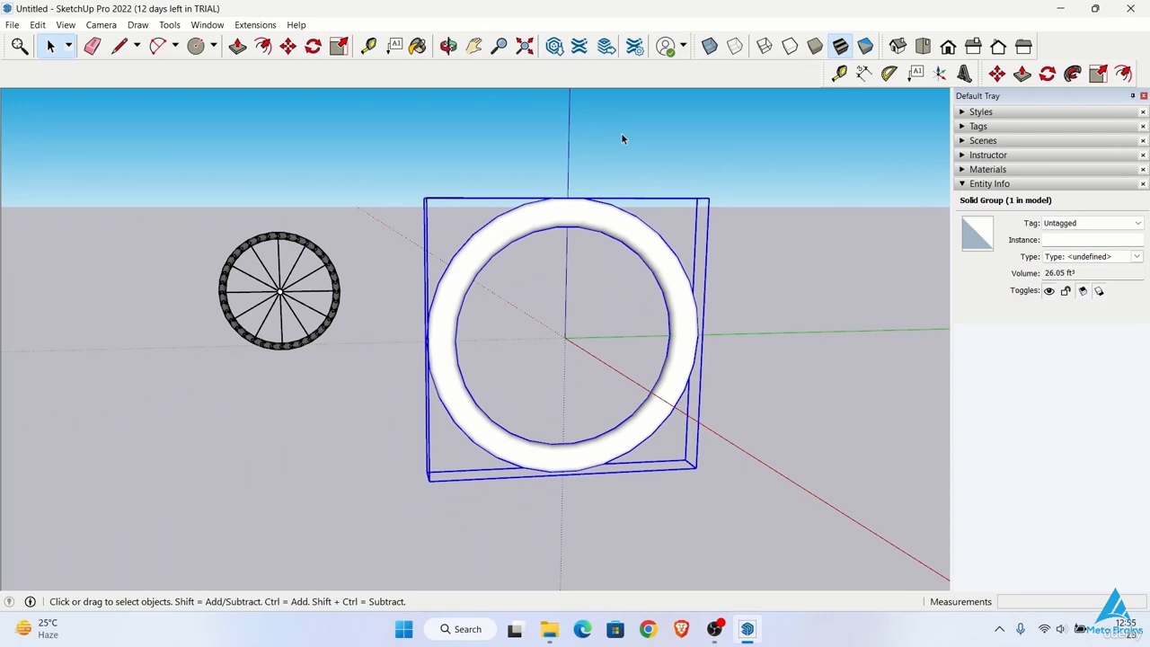
Step: Check the Default Tray's panel list for the Entity Info entry and clear the selection
left_click(206, 24)
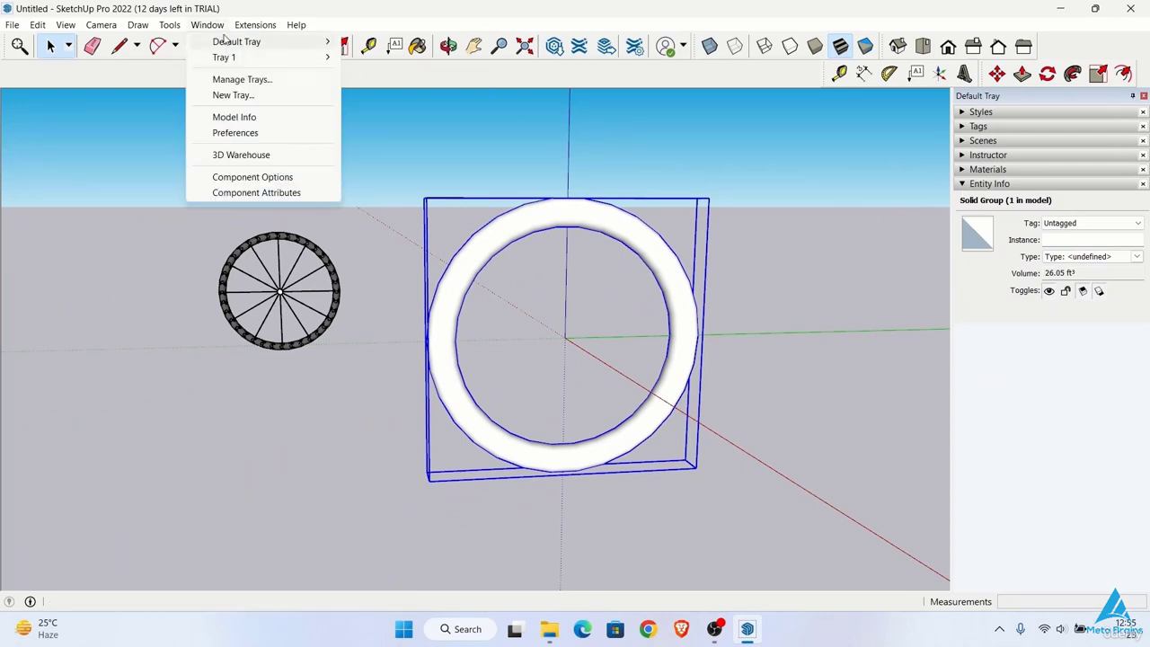
mouse_move(235, 41)
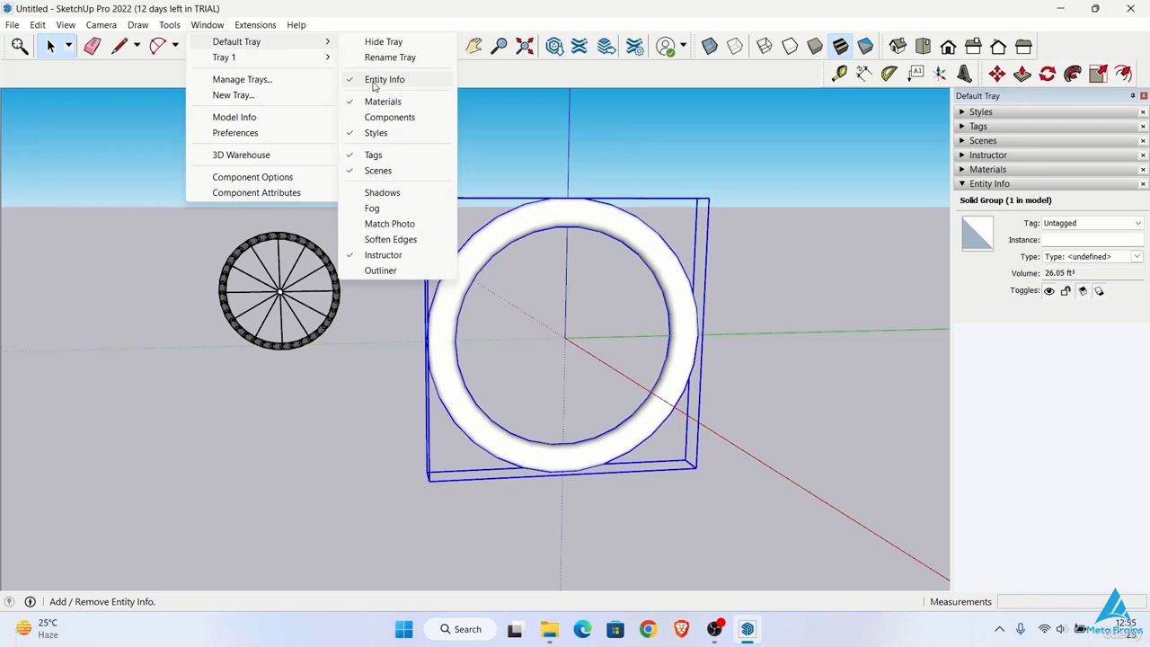
left_click(740, 270)
middle_click_drag(509, 206, 551, 232)
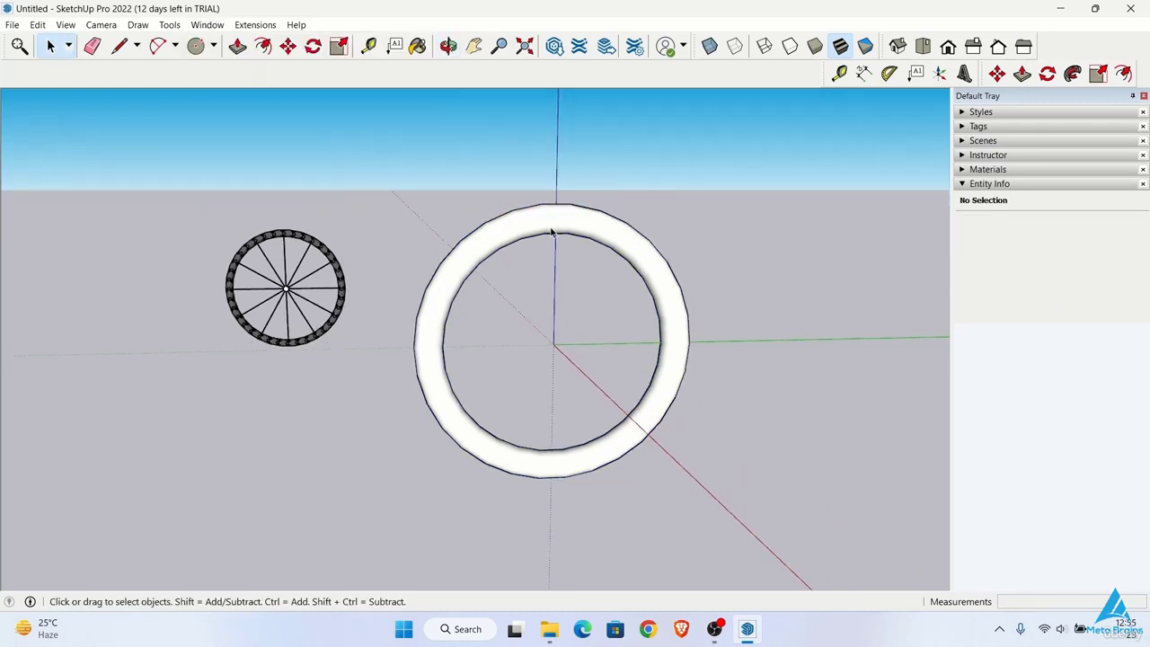
scroll(552, 232, "up", 2)
key("l")
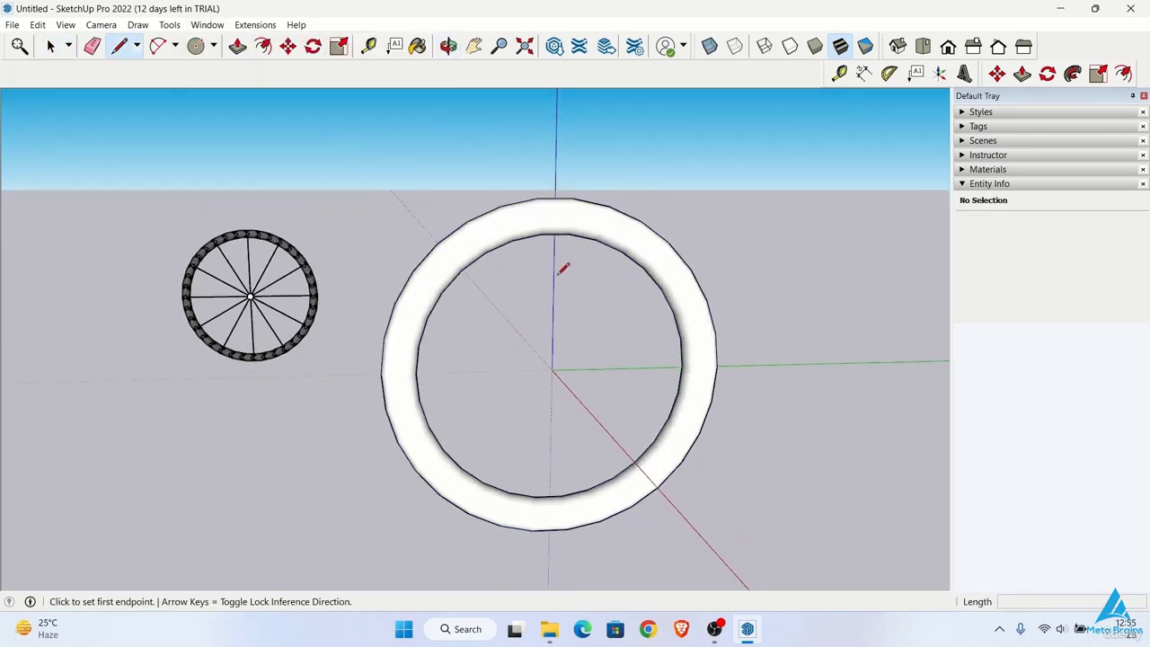
left_click(551, 368)
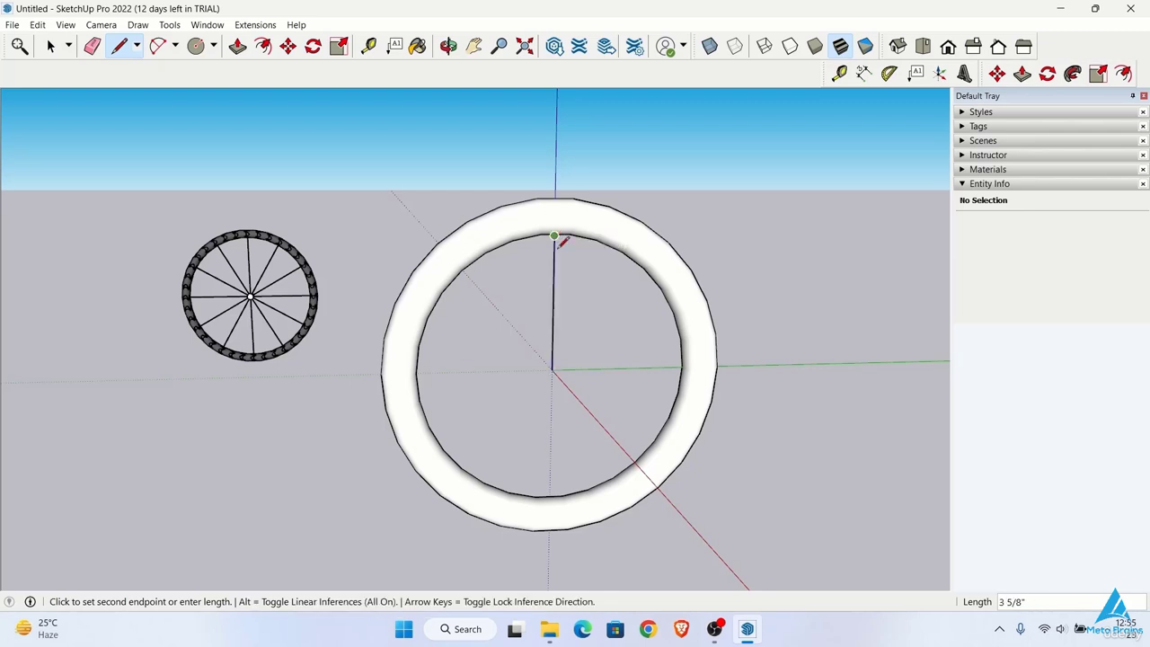
middle_click_drag(565, 239, 559, 179)
key("Escape")
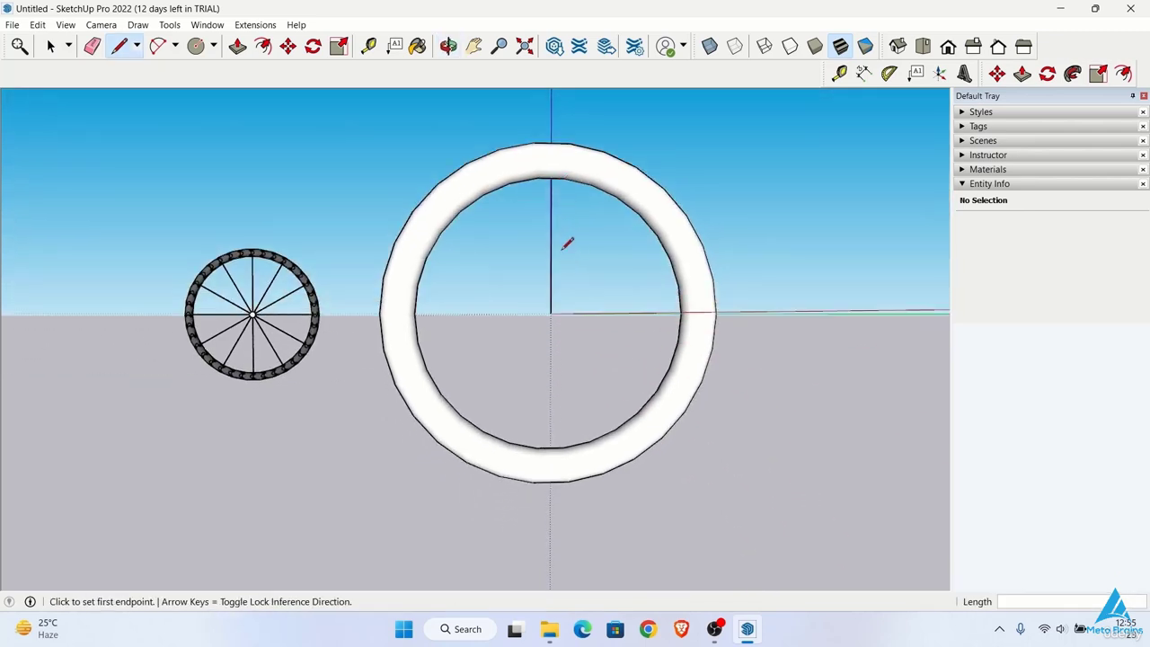
key("space")
middle_click_drag(567, 242, 547, 293)
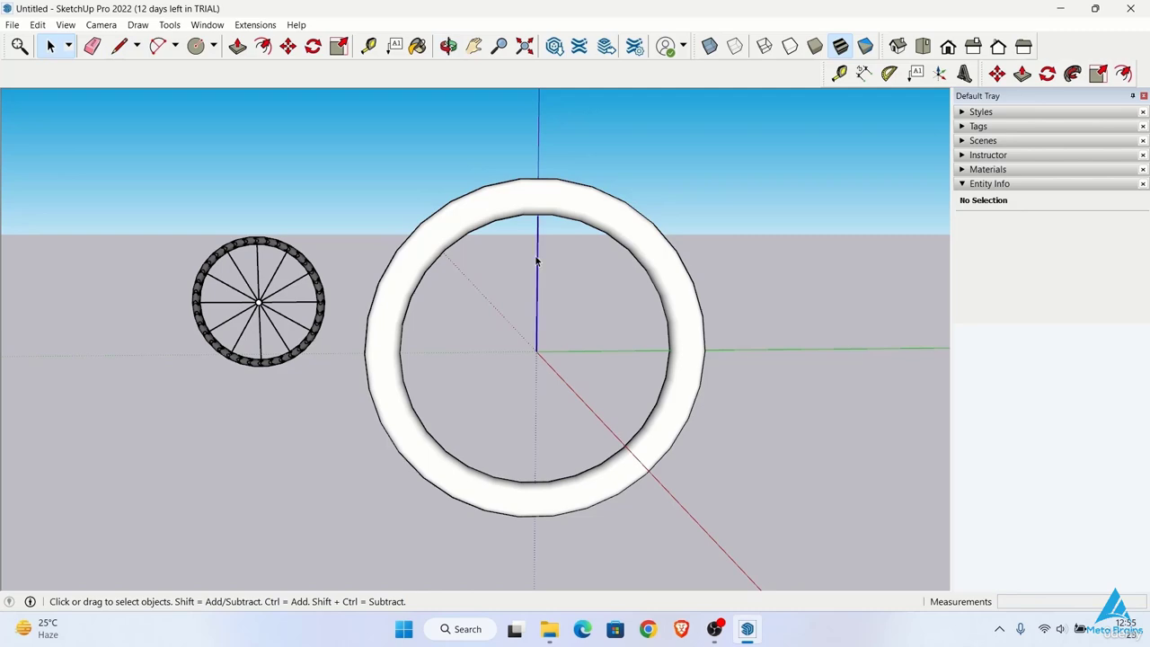
key("Delete")
Step: Draw a vertical spoke line about 4' 2 5/16" long from the origin up the blue axis into the tyre ring
key("l")
scroll(542, 272, "up", 4)
middle_click_drag(561, 413, 565, 390)
left_click(537, 527)
middle_click_drag(559, 346, 552, 243)
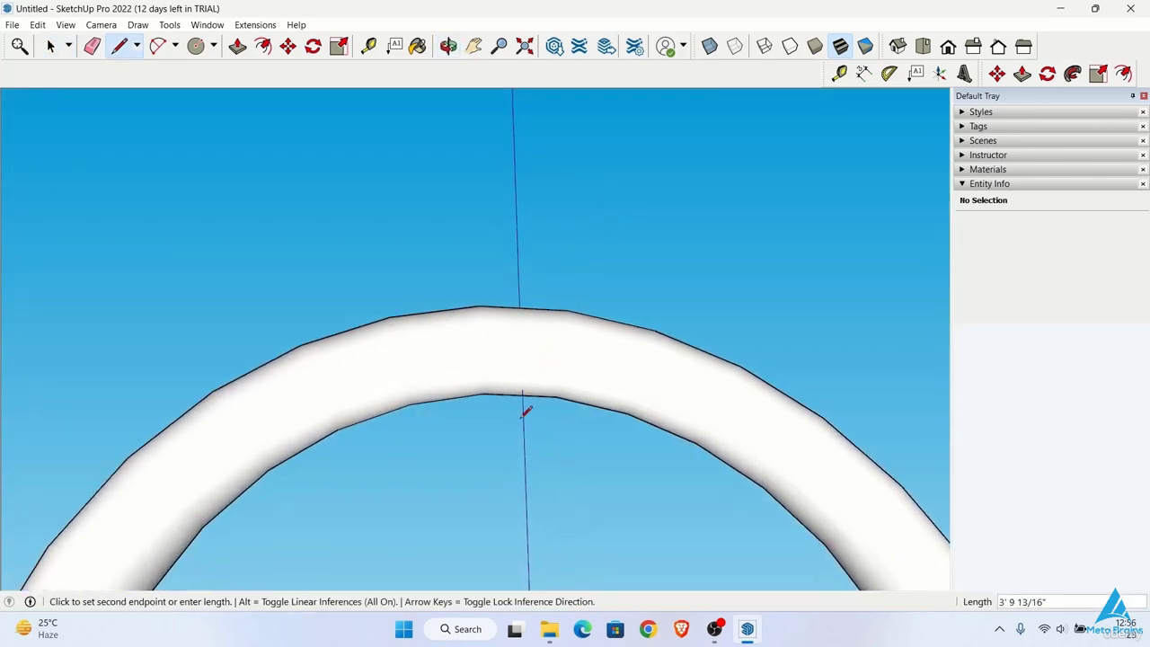
scroll(526, 409, "up", 3)
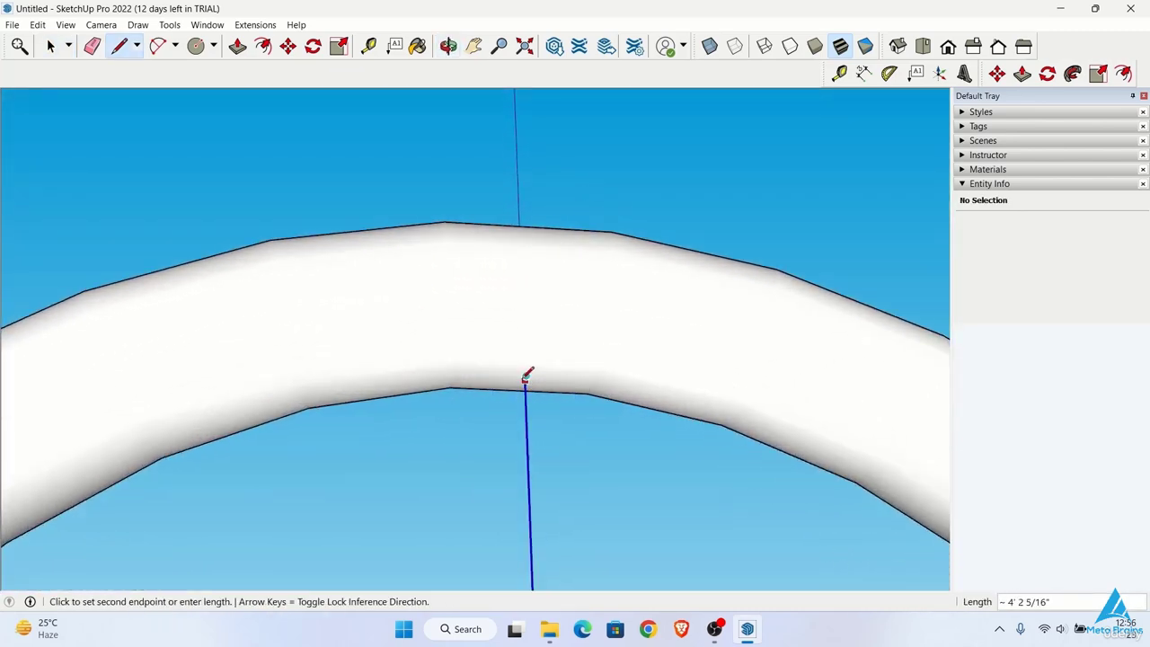
left_click(526, 375)
Step: Make a rotated copy of the spoke at 30° about the wheel's centre and array it 12x around the ring
scroll(527, 376, "down", 5)
key("m")
key("q")
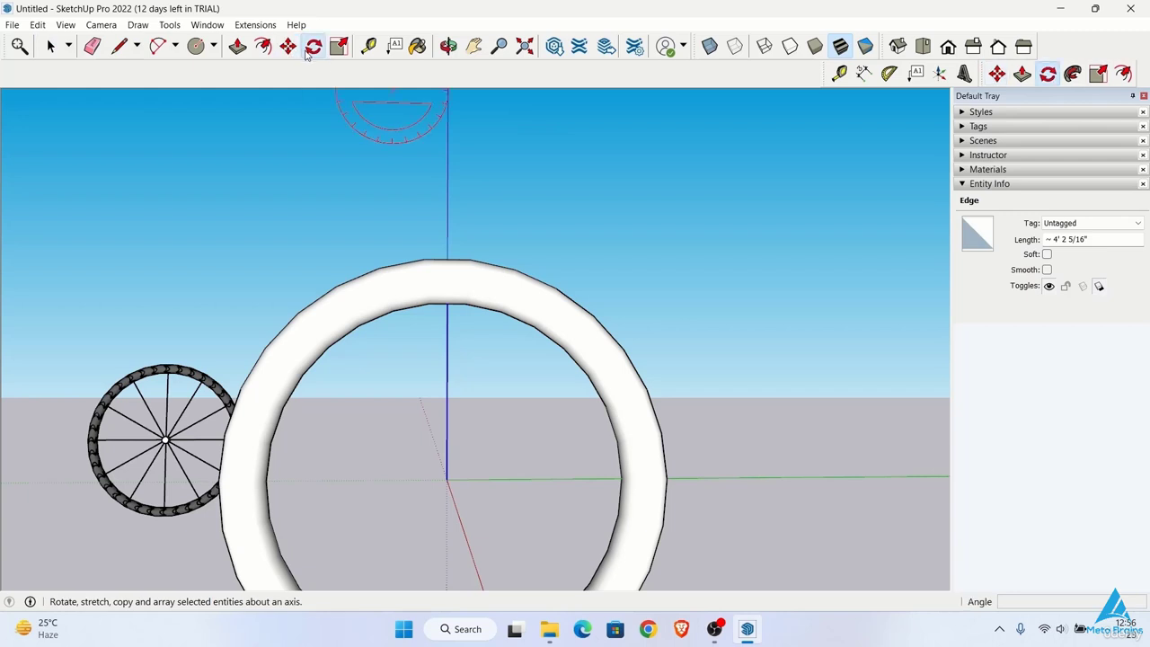
left_click(446, 479)
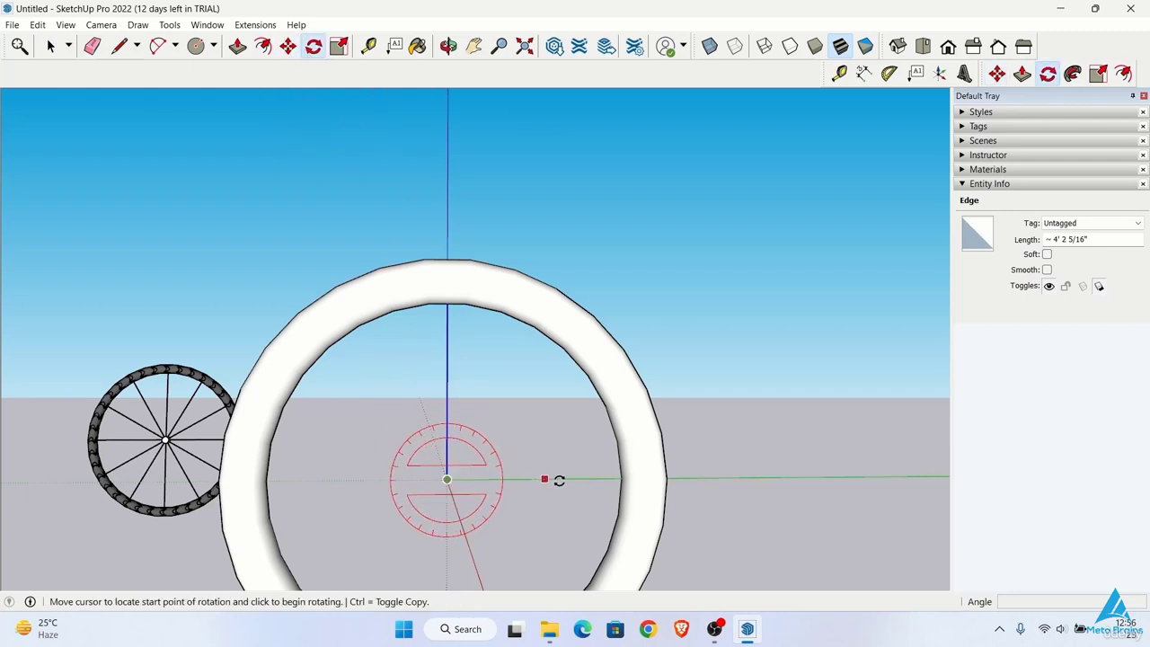
left_click(618, 478)
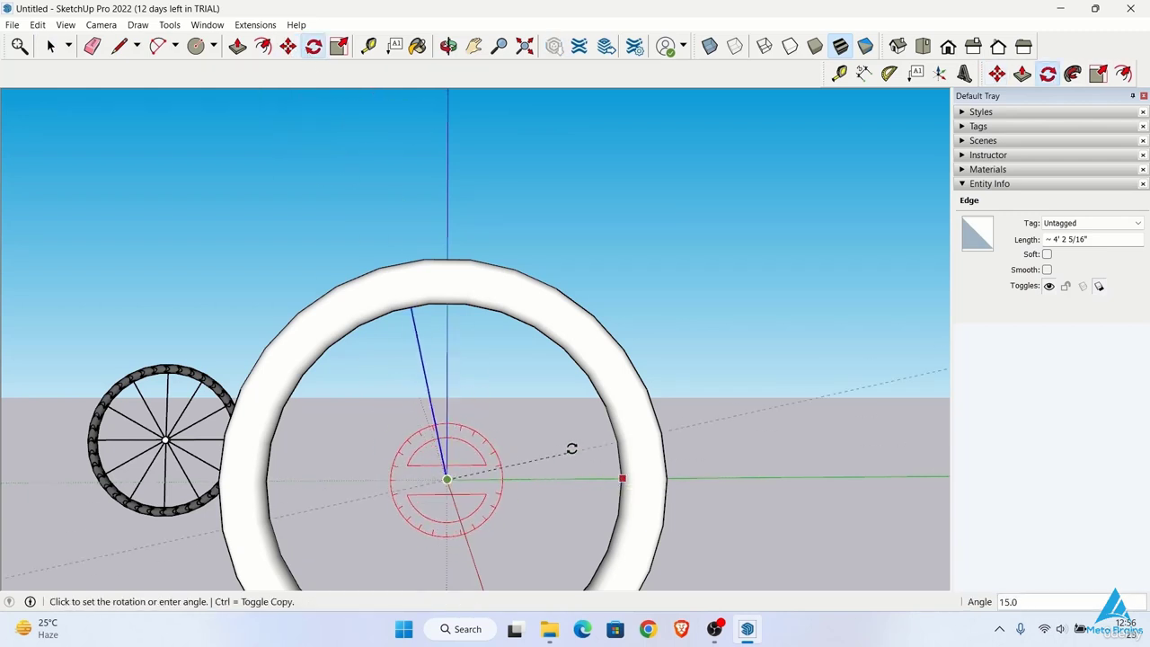
scroll(539, 438, "down", 3)
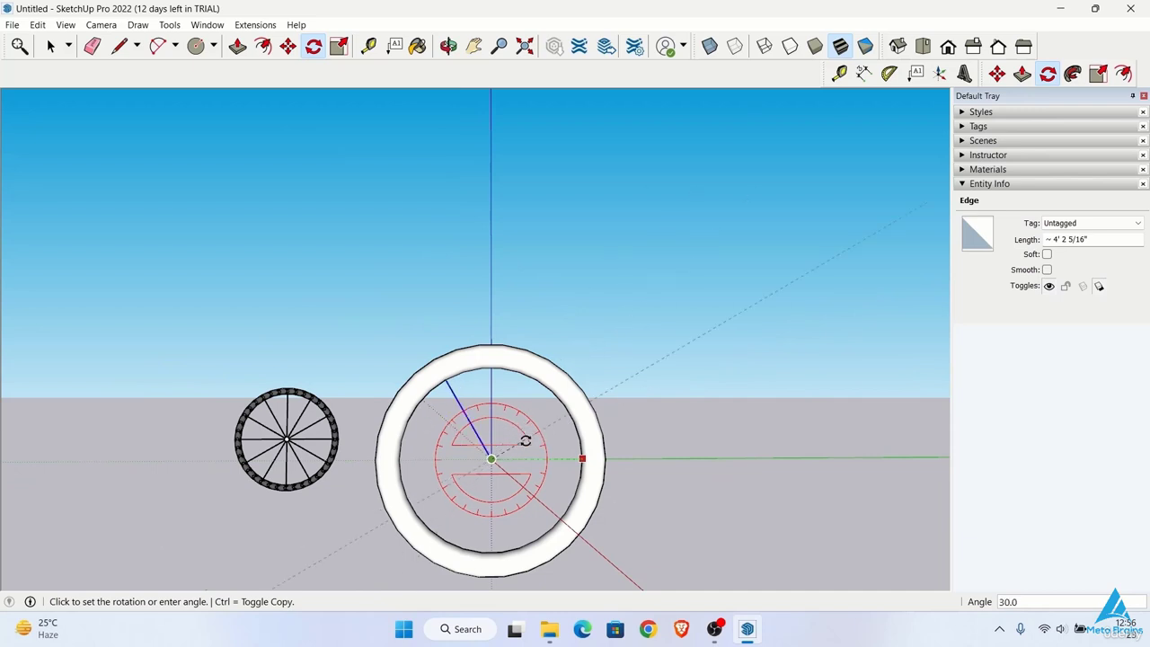
key("ctrl")
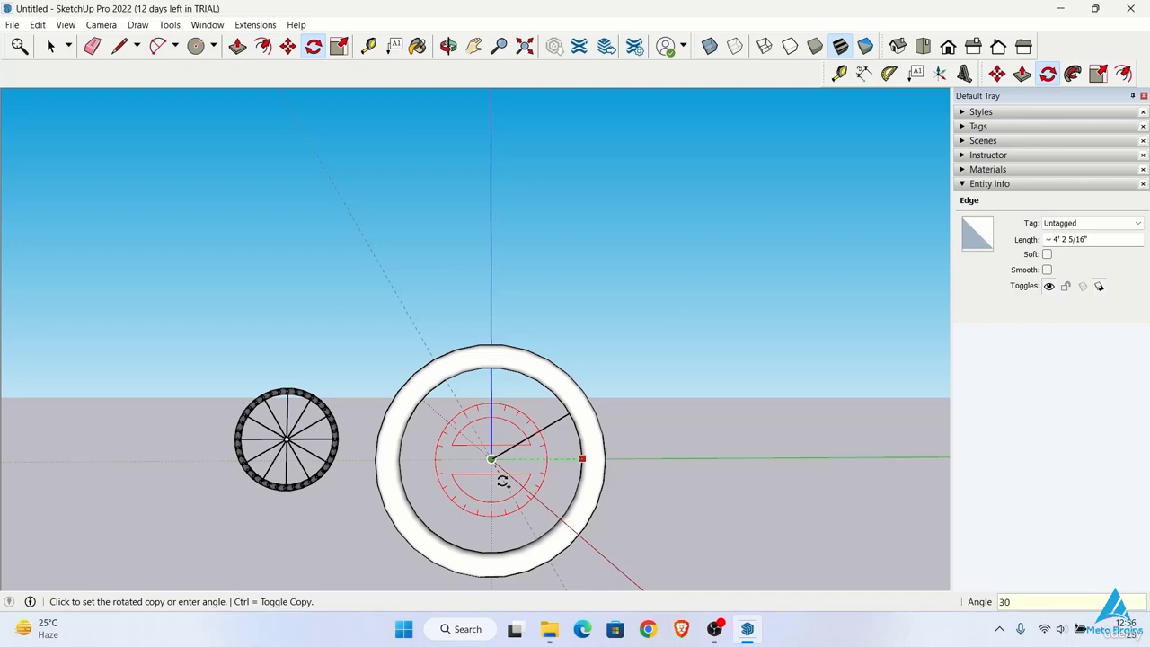
key("Return")
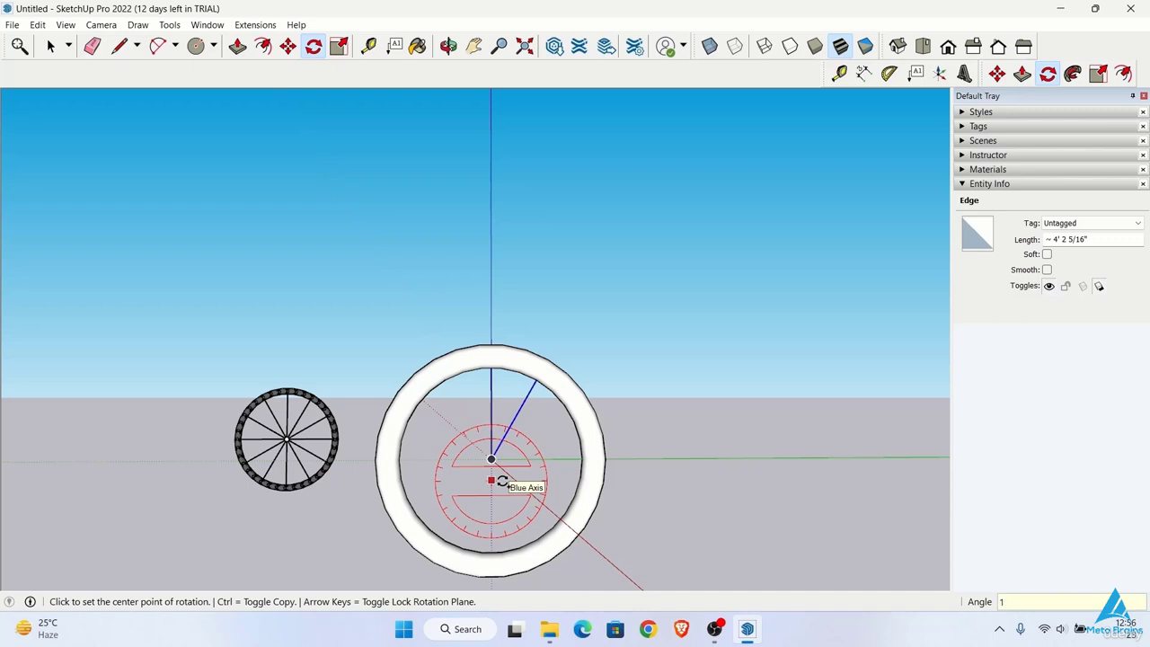
type("12x")
key("Return")
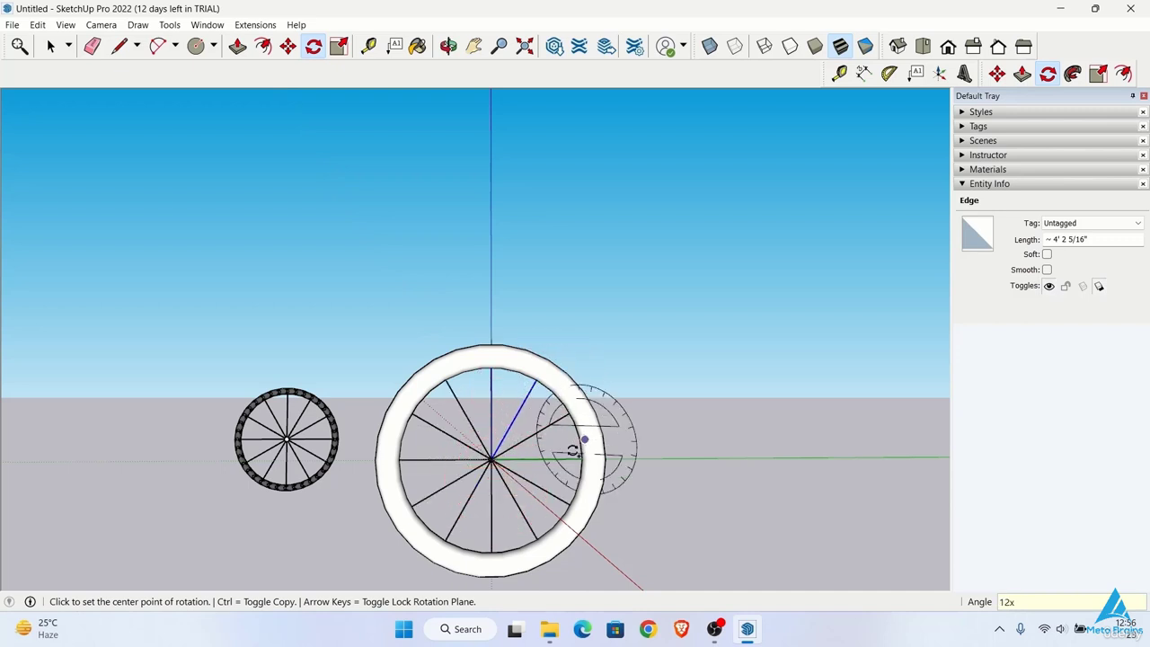
Step: Select all the spokes and make them a group
key("space")
left_click(508, 463)
middle_click_drag(508, 462, 476, 485)
right_click(474, 216)
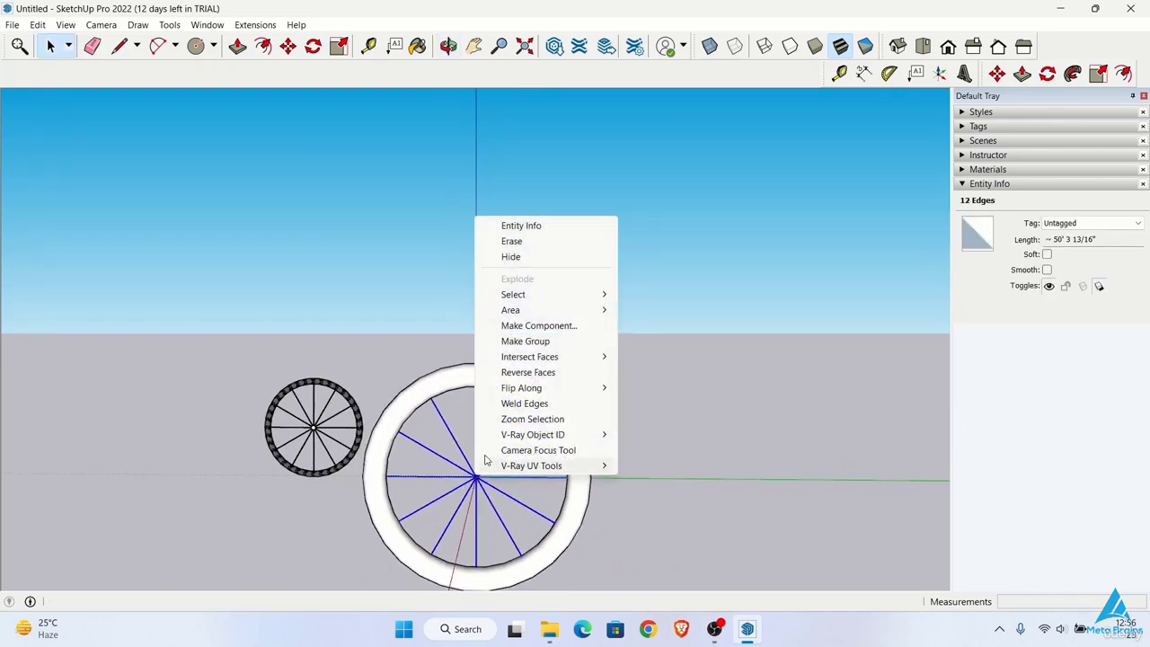
left_click(525, 341)
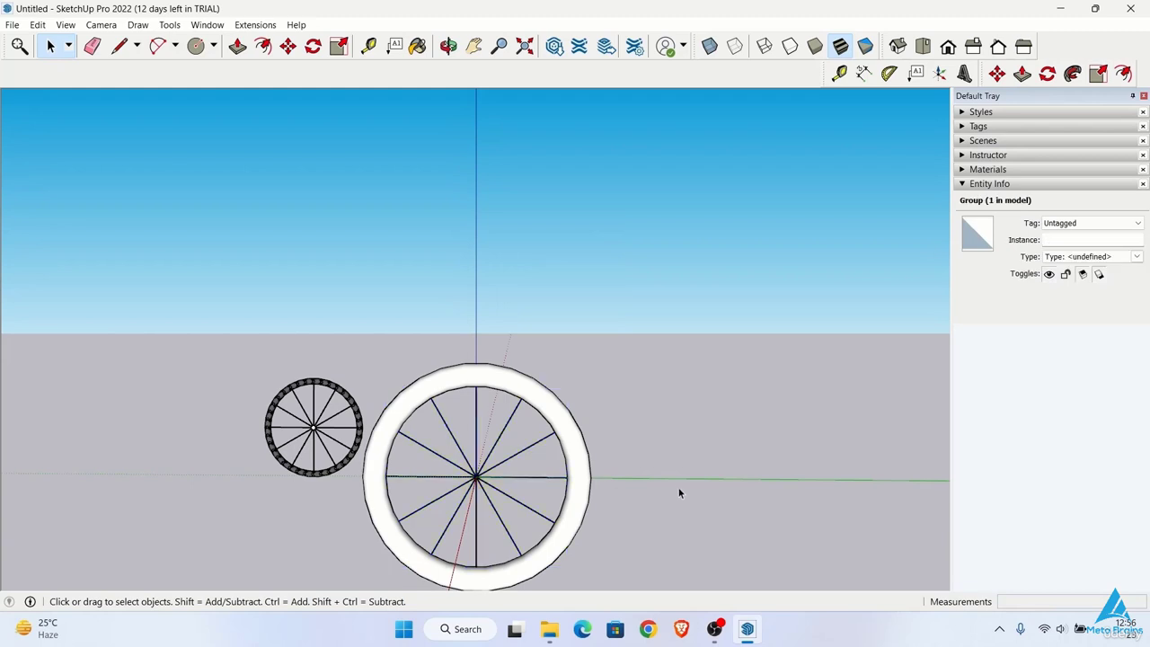
left_click(522, 495)
Step: Draw a vertical hub circle with a radius of about 4 5/16" at the centre where the spokes meet
scroll(513, 507, "up", 3)
middle_click_drag(471, 508, 402, 238)
key("c")
left_click(400, 389)
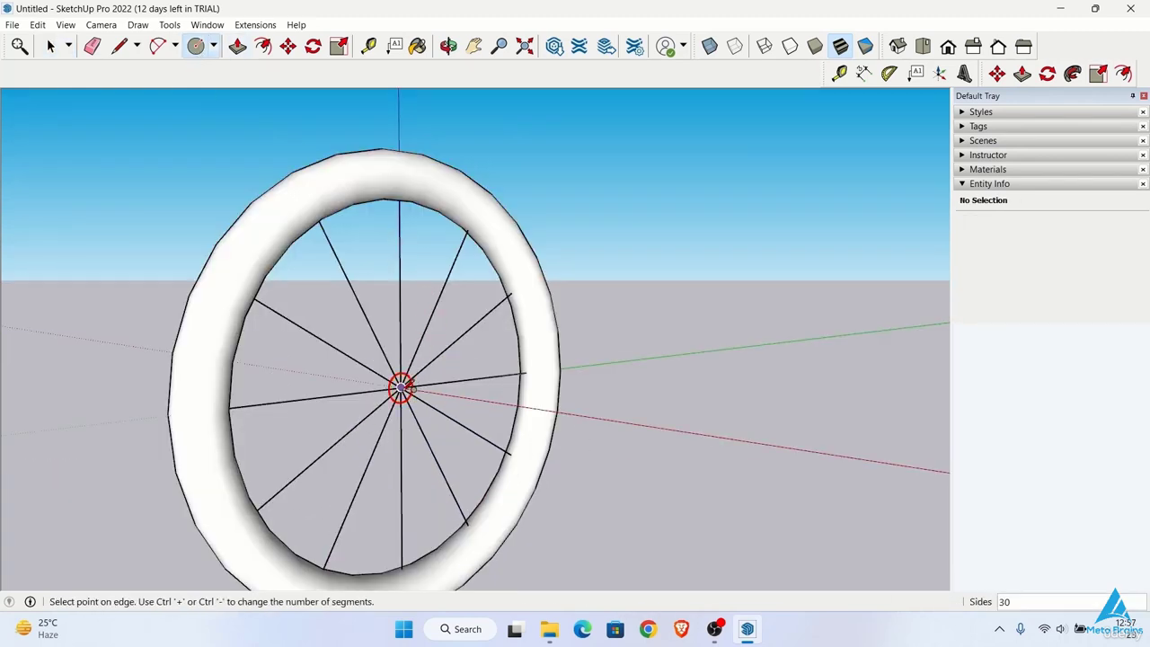
left_click(415, 385)
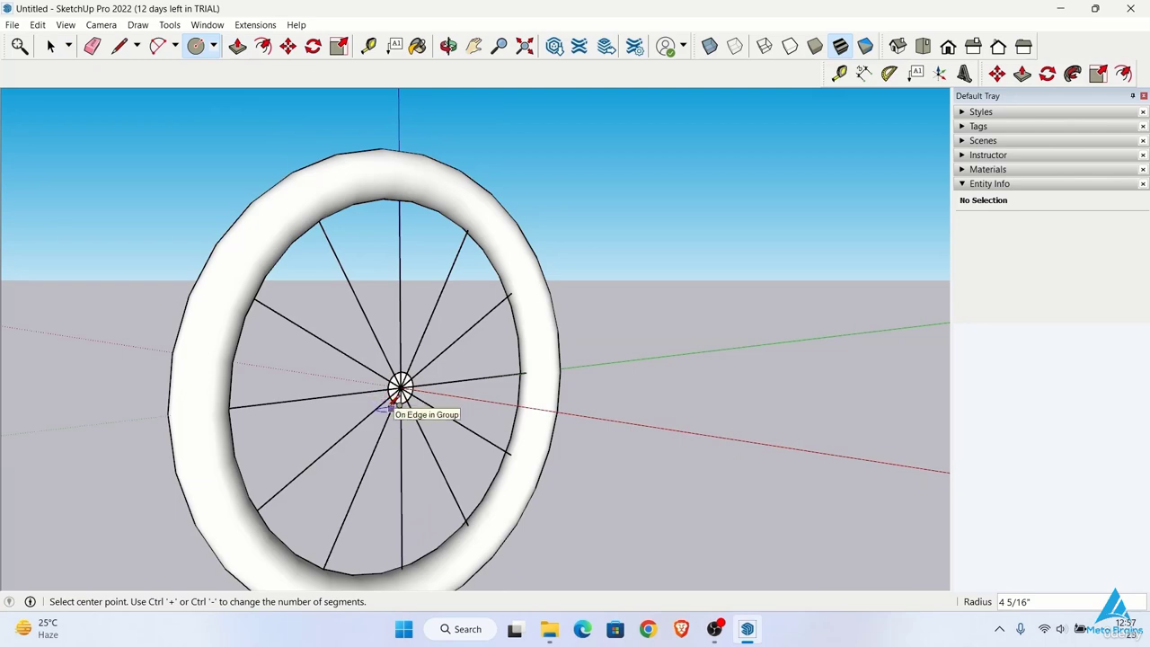
Step: Extrude the hub circle with Push/Pull into a short cylinder extending to both sides of the spokes
key("p")
left_click(405, 396)
left_click(409, 398)
middle_click_drag(376, 408, 428, 416)
scroll(533, 441, "down", 2)
middle_click_drag(533, 441, 481, 410)
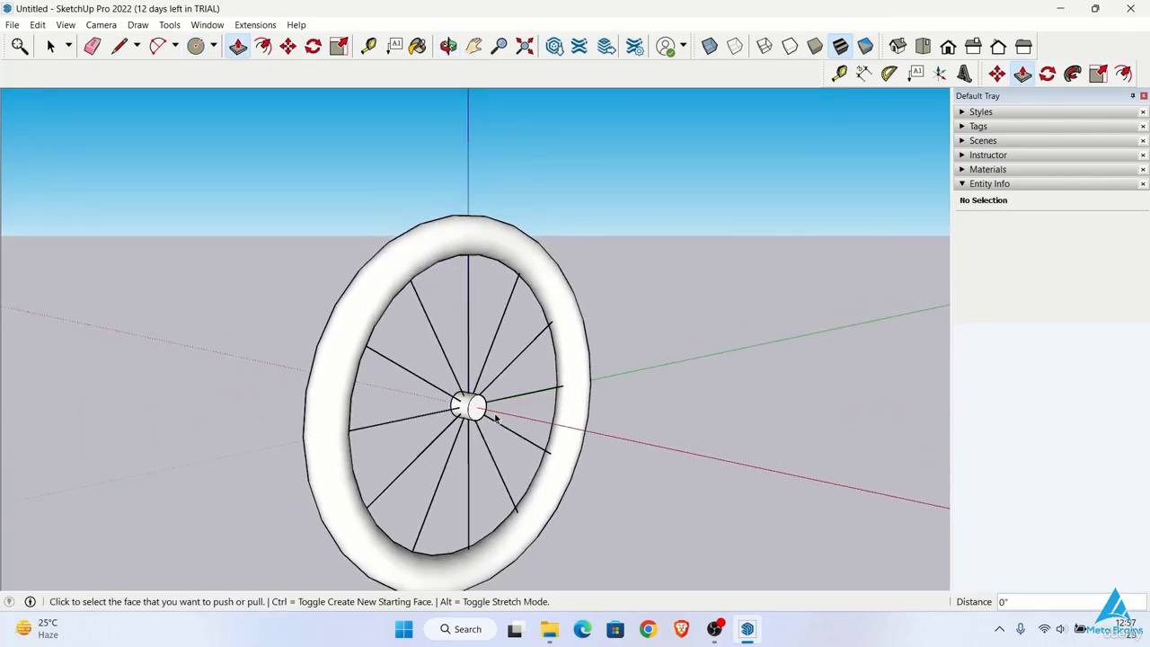
Step: Select the whole hub cylinder and make it a group
key("space")
right_click(480, 411)
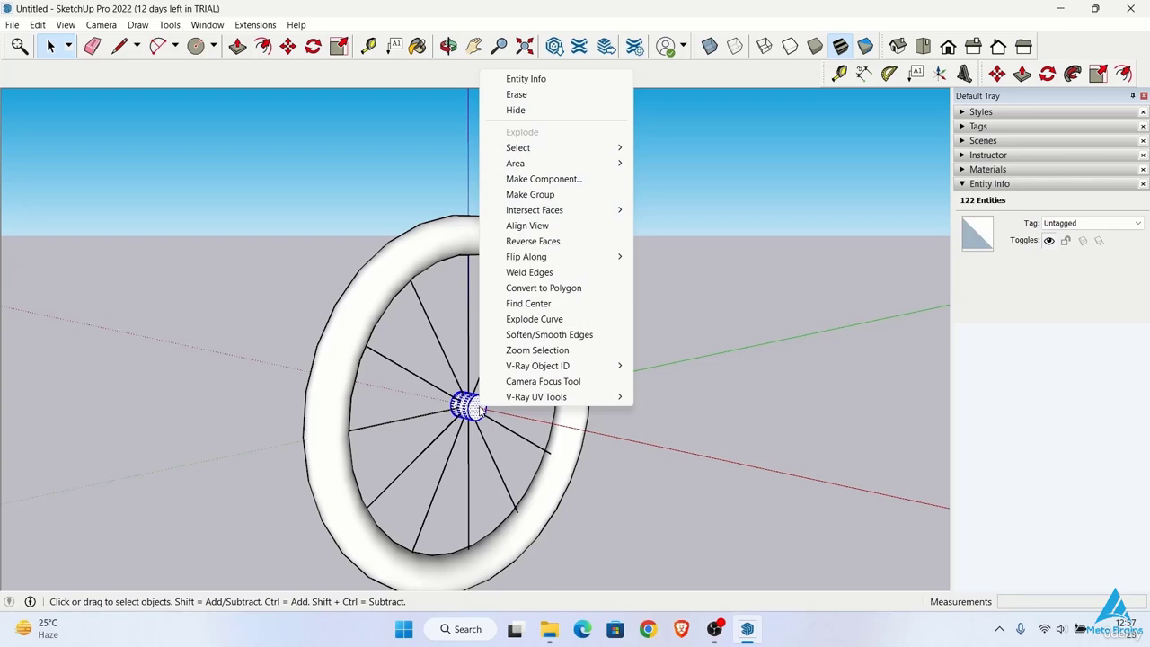
left_click(539, 195)
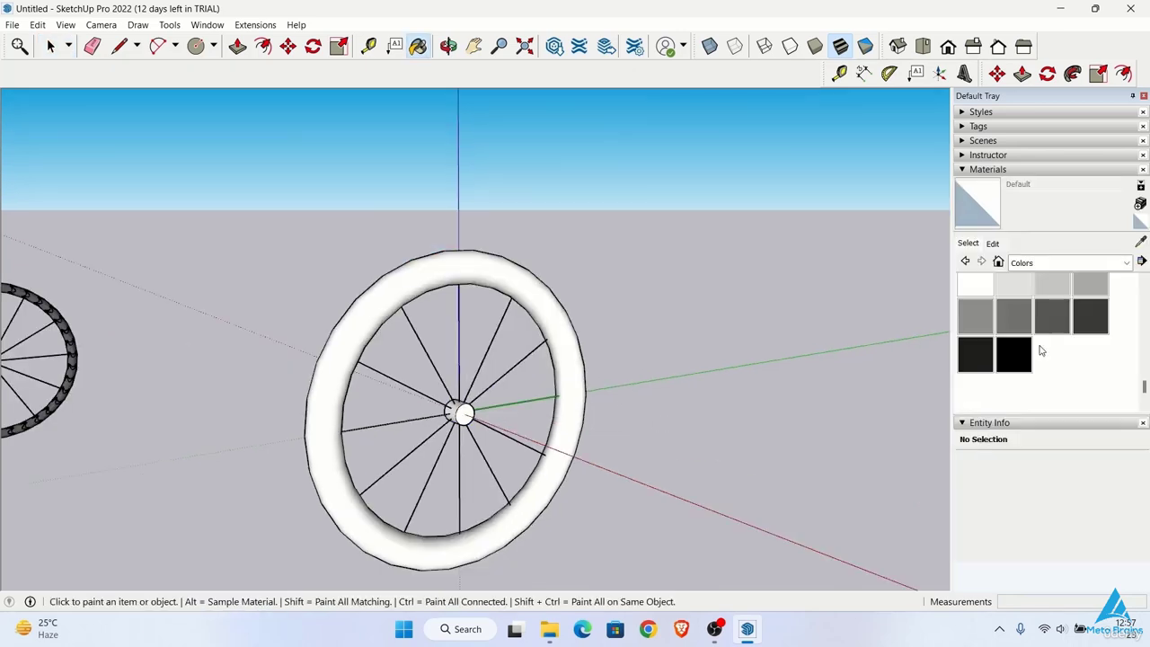
Step: Paint the tyre ring with the dark grey Color M06
left_click(1047, 317)
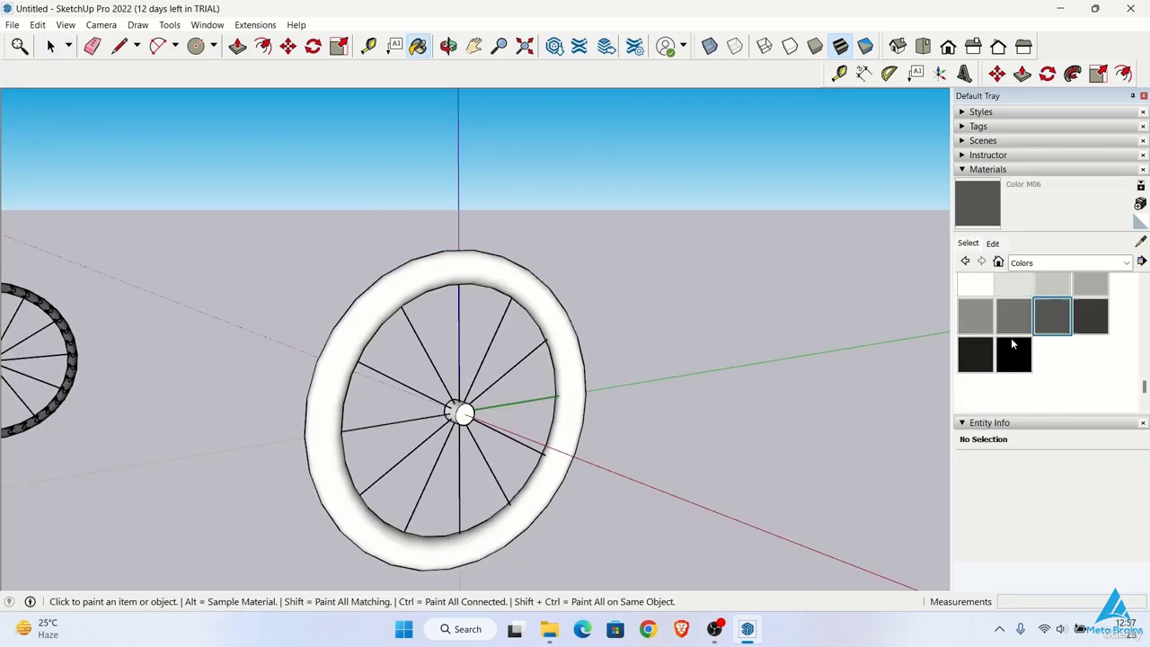
left_click(375, 339)
mouse_move(472, 334)
middle_mouse_down()
mouse_move(567, 352)
mouse_move(513, 398)
mouse_move(575, 382)
middle_mouse_up()
scroll(994, 285, "down", 5)
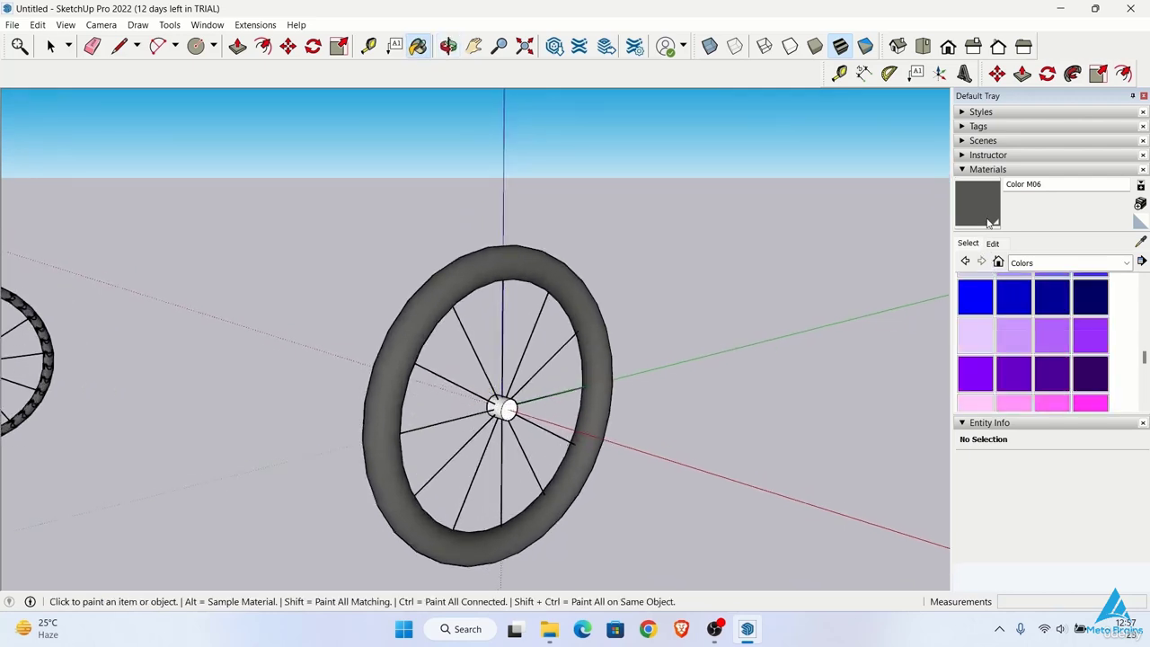
left_click(967, 171)
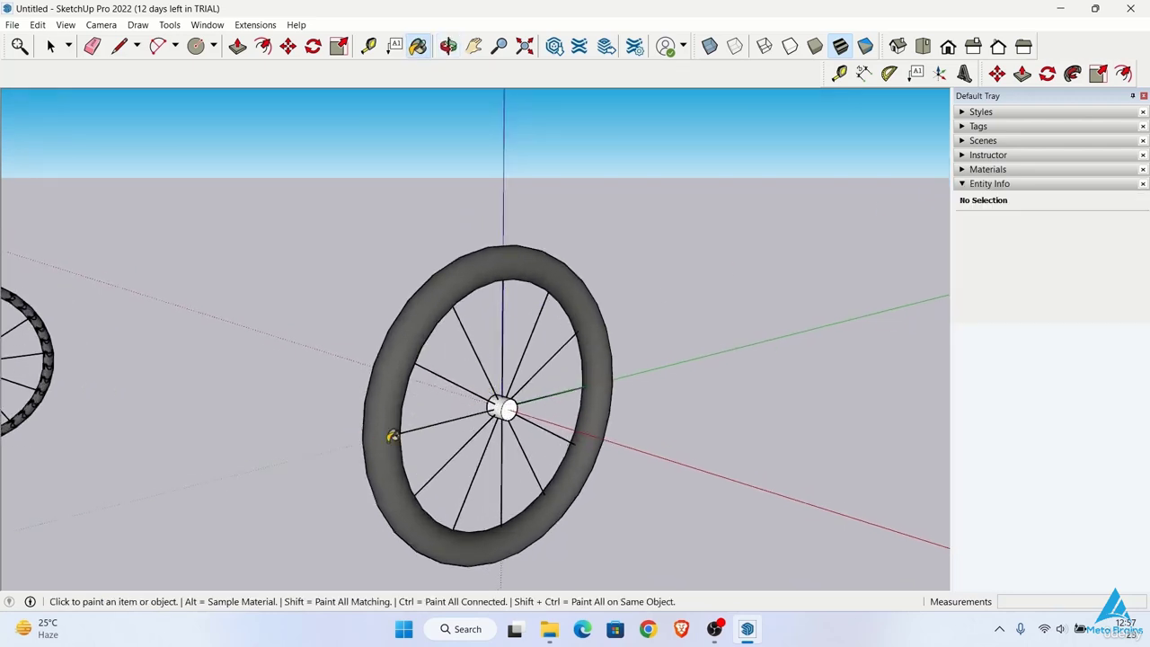
Step: Draw a vertical rectangle about 5' 7" by 3' 2" across the front of the tyre
middle_click_drag(392, 437, 395, 483)
key("r")
left_click(389, 493)
left_click(550, 419)
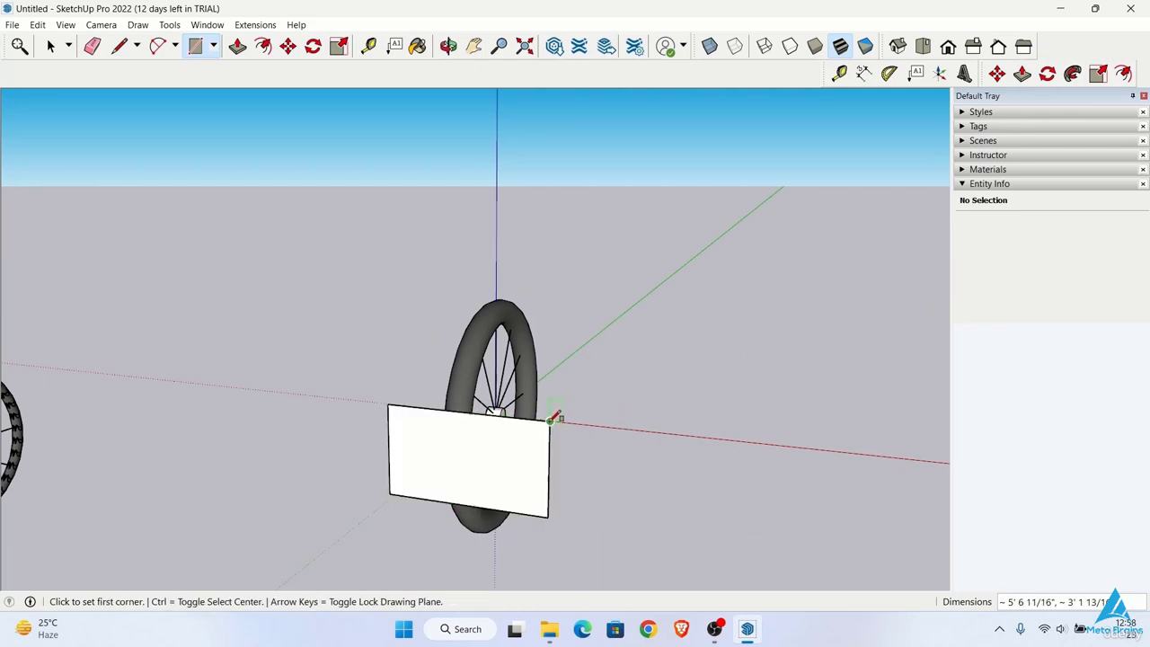
Step: Move the rectangle clear of the wheel, in front of the tyre's edge
mouse_move(549, 419)
middle_mouse_down()
mouse_move(468, 476)
mouse_move(385, 462)
mouse_move(372, 440)
mouse_move(495, 453)
mouse_move(685, 426)
mouse_move(659, 423)
mouse_move(752, 332)
mouse_move(691, 382)
mouse_move(629, 470)
mouse_move(634, 382)
mouse_move(592, 400)
mouse_move(617, 395)
middle_mouse_up()
key("space")
left_click(372, 440)
left_click(288, 47)
left_click(624, 433)
key("space")
left_click(629, 470)
Step: Draw dividing lines through the rectangle's middle and a chevron tooth outline standing on the horizontal line
key("l")
left_click(595, 362)
left_click(850, 376)
left_click(570, 395)
left_click(603, 375)
left_click(639, 403)
Step: Copy the chevron outline end to end along the horizontal line to make a row of three on one side
key("space")
key("m")
left_click(639, 419)
left_click(546, 409)
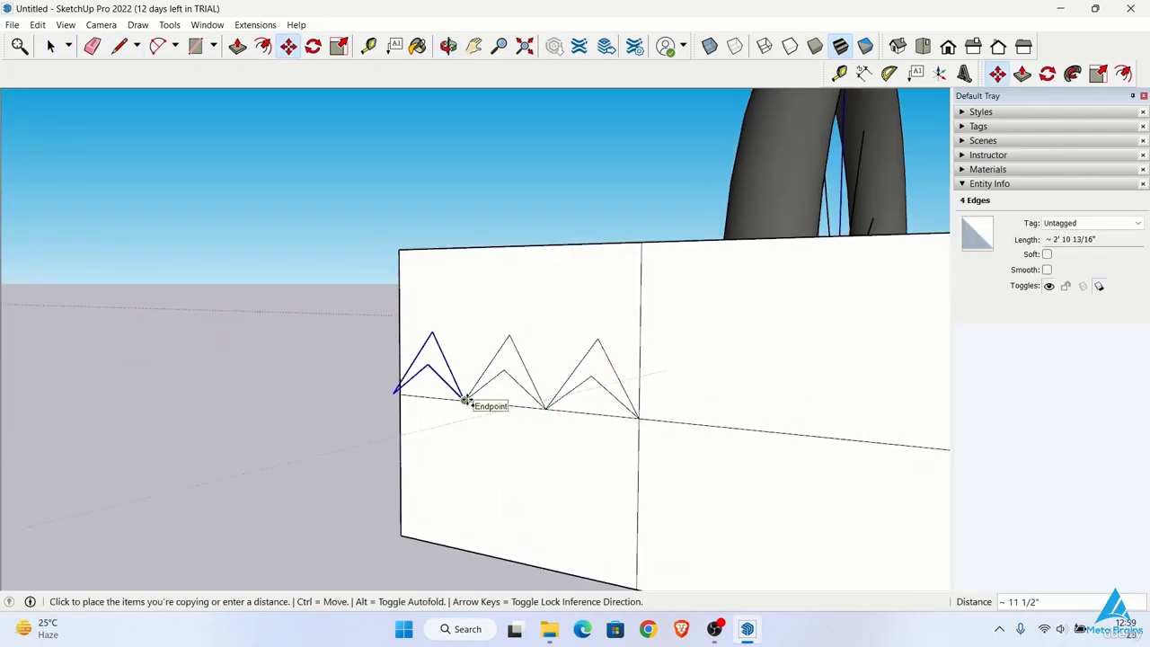
left_click(465, 401)
Step: Copy the row of three chevrons to the other side of the rectangle's vertical centre line
middle_click_drag(512, 395, 578, 385)
key("space")
left_click_drag(395, 316, 706, 439)
key("m")
left_click(411, 398)
left_click(689, 419)
Step: Erase the rectangle and its dividing lines, leaving only the zigzag of six chevron outlines
key("space")
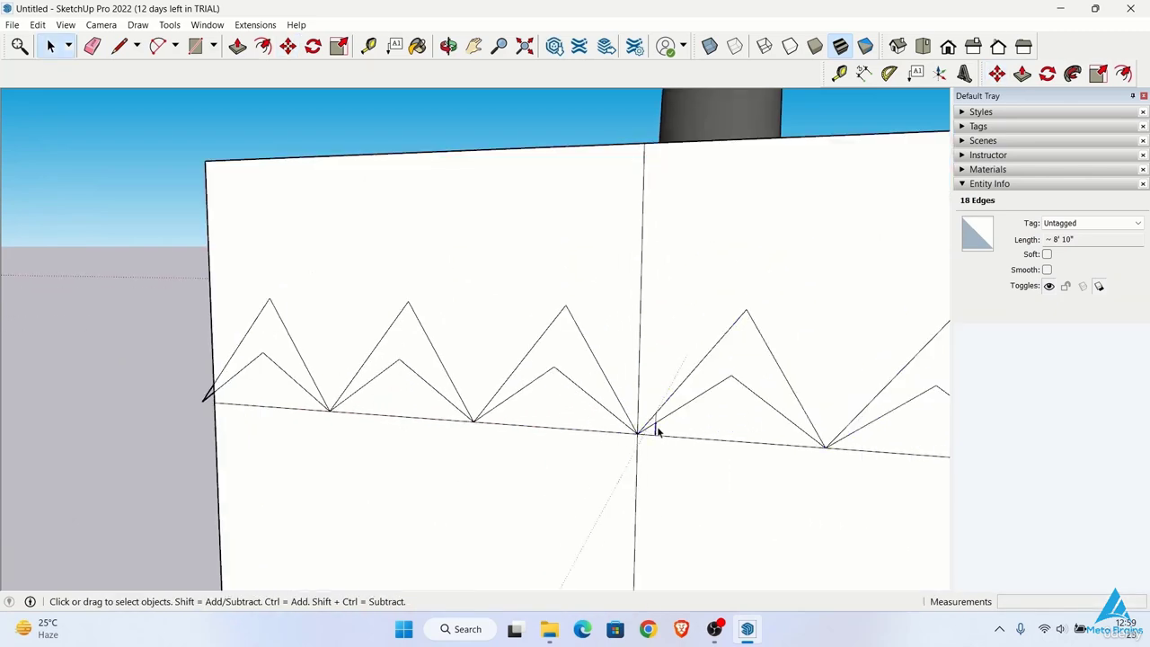
key("e")
scroll(659, 413, "down", 1)
left_click(262, 341)
scroll(429, 387, "up", 4)
left_click(423, 392)
scroll(503, 431, "down", 4)
left_click(578, 452)
mouse_move(629, 456)
middle_mouse_down()
mouse_move(577, 458)
mouse_move(697, 455)
middle_mouse_up()
left_click(729, 444)
Step: Retrace an edge of each chevron outline with the Line tool to fill it with a face
scroll(729, 444, "up", 2)
middle_click_drag(446, 481, 480, 475)
key("l")
left_click(107, 548)
left_click(185, 447)
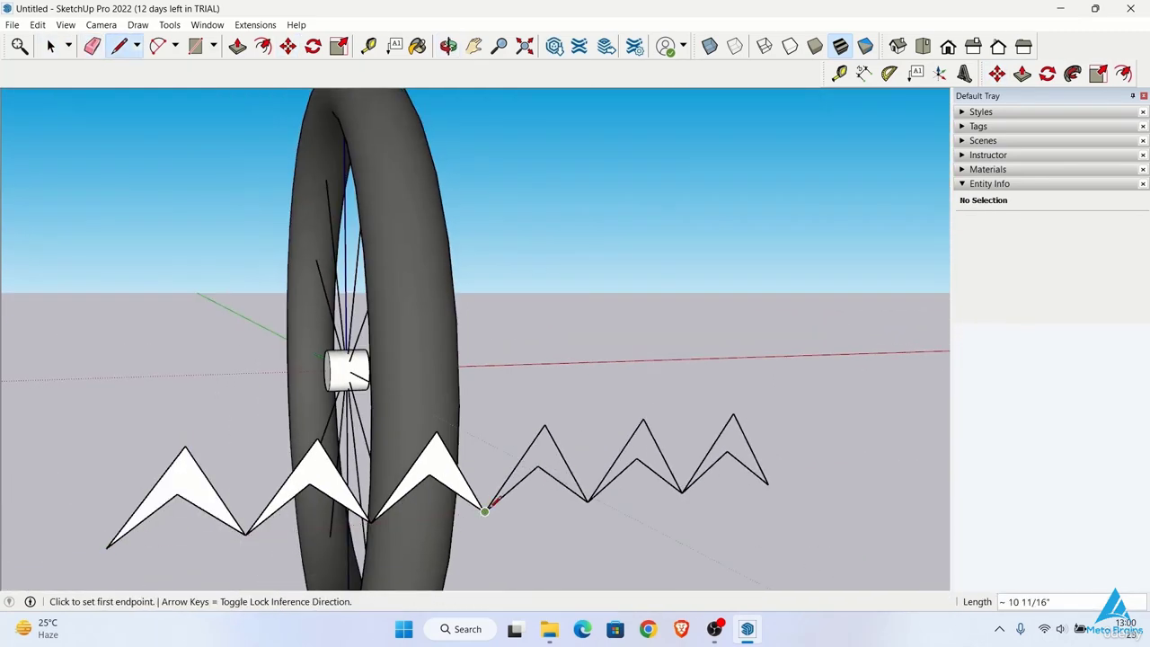
left_click(485, 511)
left_click(544, 426)
left_click(588, 502)
Step: Extrude the first chevron face about 6' 1" towards the wheel with Push/Pull
scroll(642, 494, "down", 3)
middle_click_drag(573, 498, 431, 521)
key("space")
key("p")
left_click(343, 488)
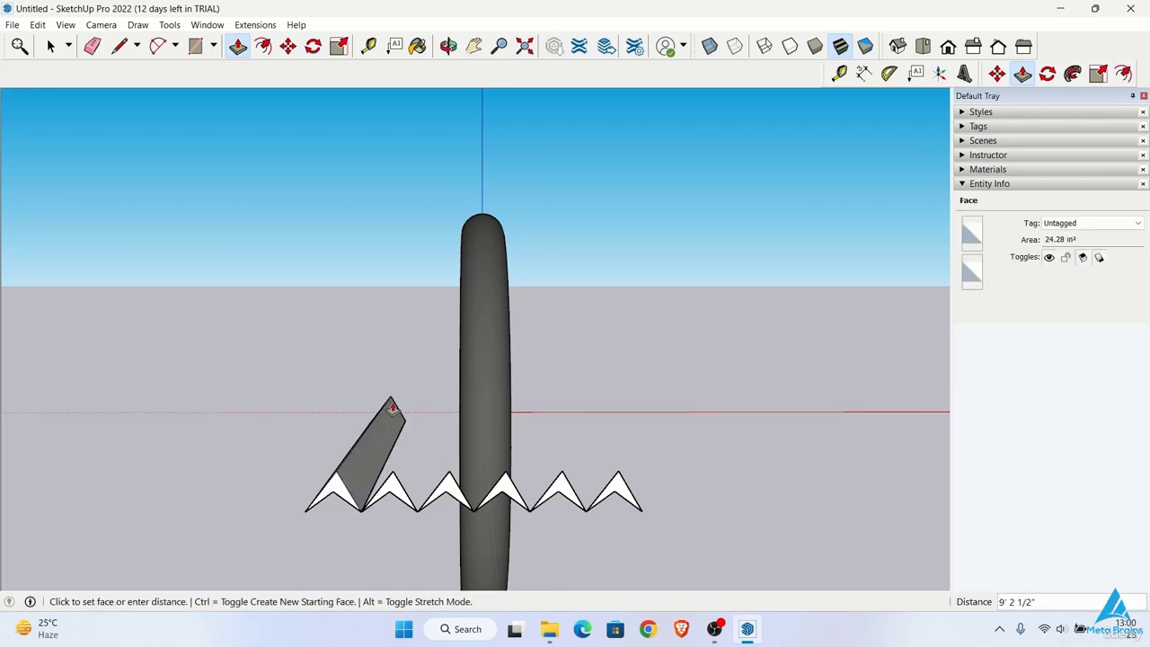
middle_click_drag(392, 409, 480, 531)
left_click(493, 476)
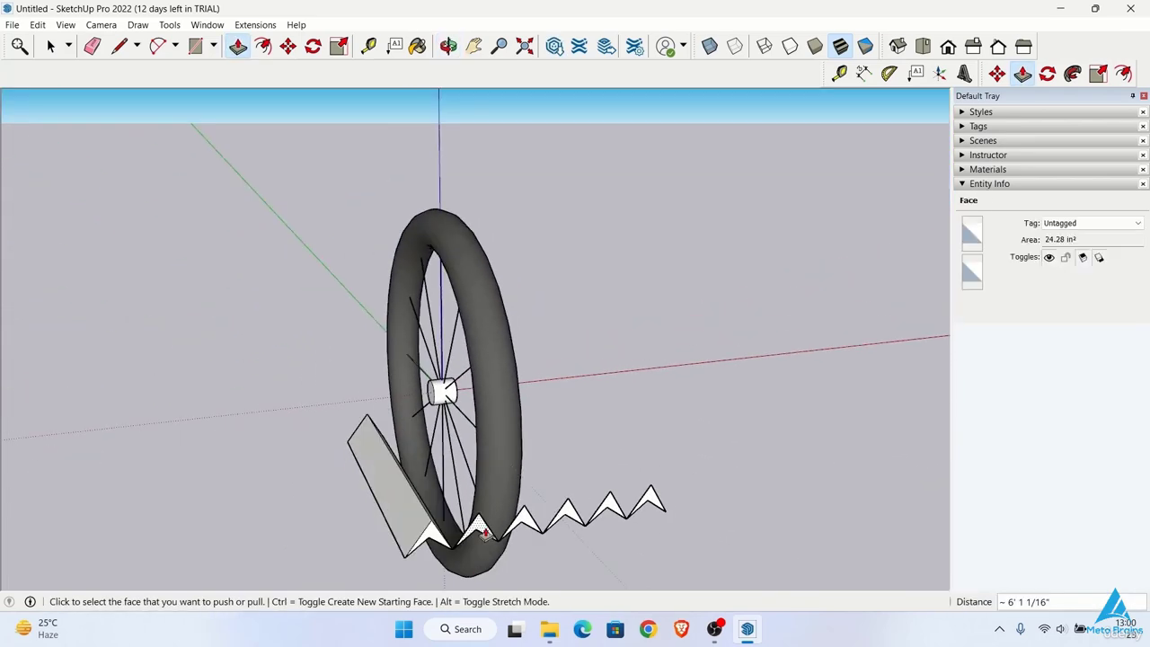
Step: Extrude the remaining five chevron faces by the same distance as the first
double_click(484, 530)
double_click(525, 525)
double_click(567, 517)
double_click(608, 510)
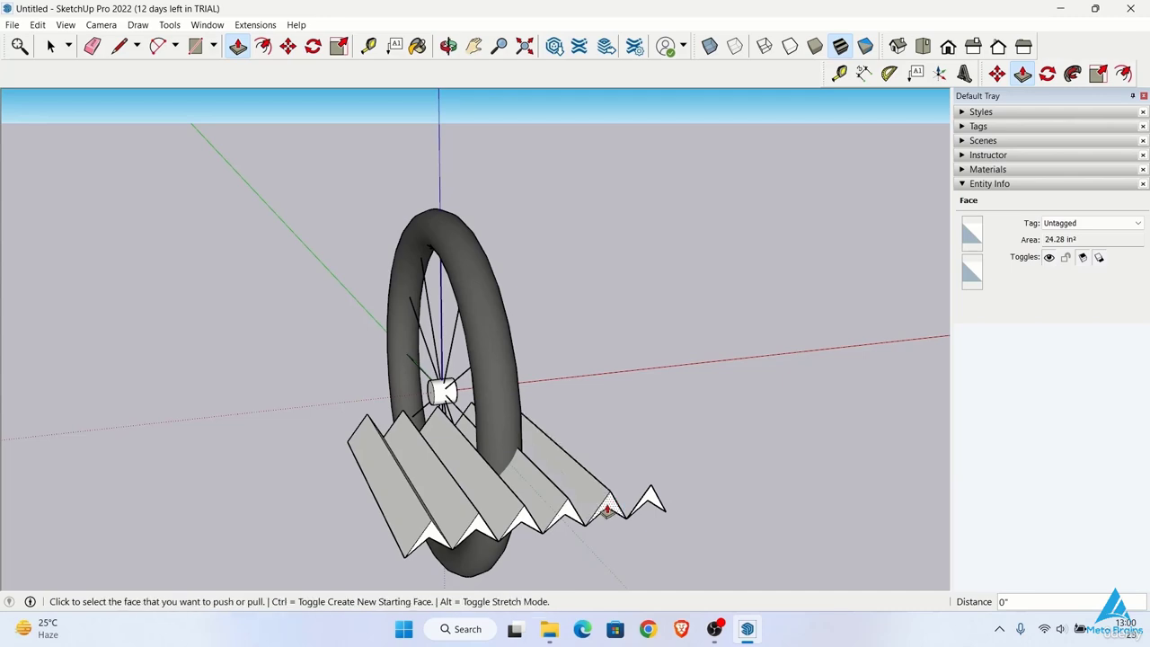
double_click(649, 501)
Step: Scale the entire chevron tread block about its centre along the red axis to about 0.50
middle_click_drag(654, 503, 296, 535)
key("space")
triple_click(336, 468)
left_click(338, 46)
left_click(470, 480)
key("ctrl")
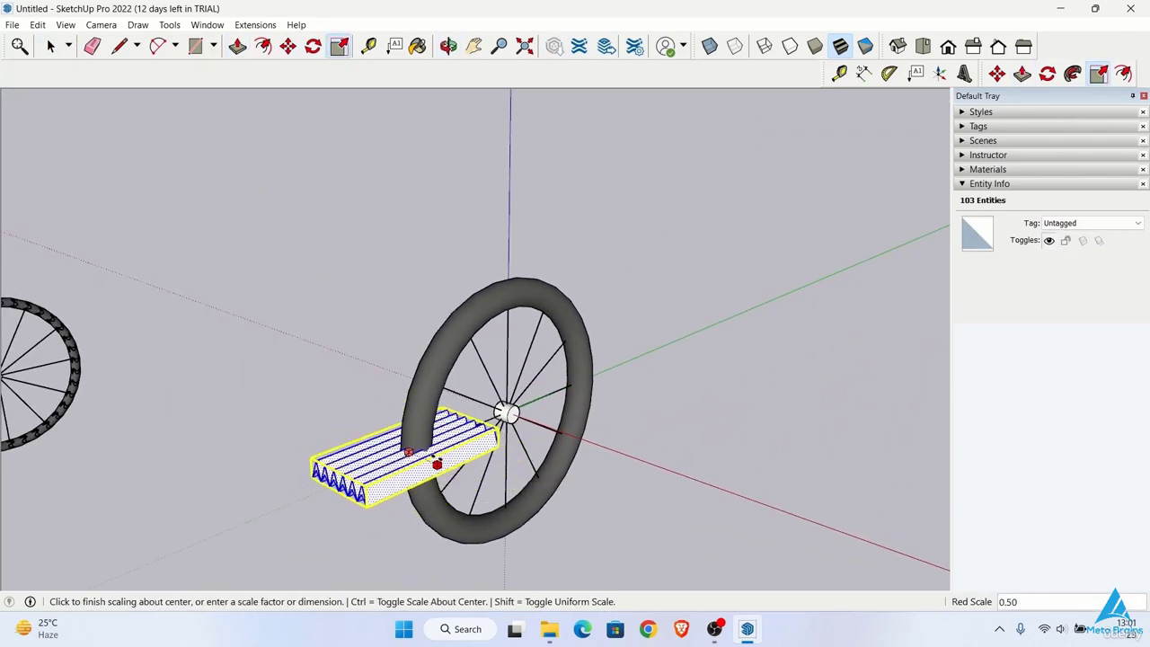
left_click(439, 459)
Step: Scale the tread block shorter along its length and move it into line with the tyre
middle_click_drag(439, 459, 593, 396)
left_click(555, 449)
left_click(511, 466)
middle_click_drag(510, 466, 386, 471)
scroll(420, 449, "up", 2)
key("m")
left_click(421, 449)
left_click(446, 449)
Step: Scale the tread block again about its centre to fit the tyre's width
key("s")
left_click(547, 411)
key("ctrl")
left_click(523, 427)
key("space")
Step: Select all the connected tread block geometry and make it a group
left_click(359, 405)
triple_click(392, 461)
right_click(392, 461)
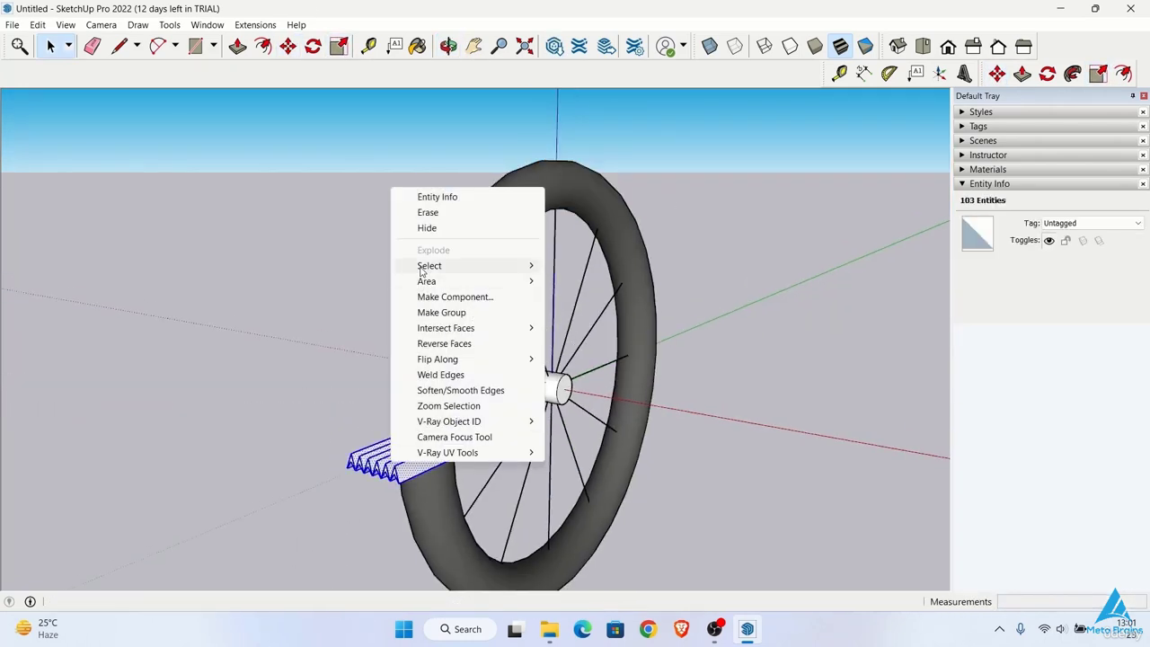
left_click(441, 313)
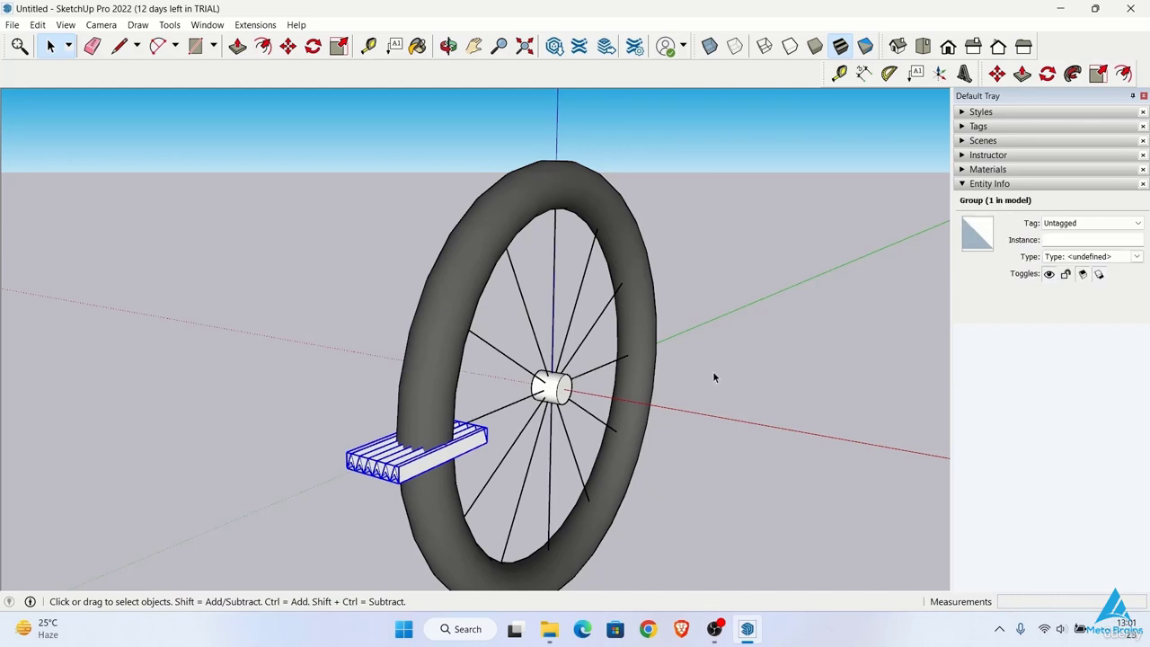
middle_click_drag(650, 519, 429, 513)
left_click(429, 477)
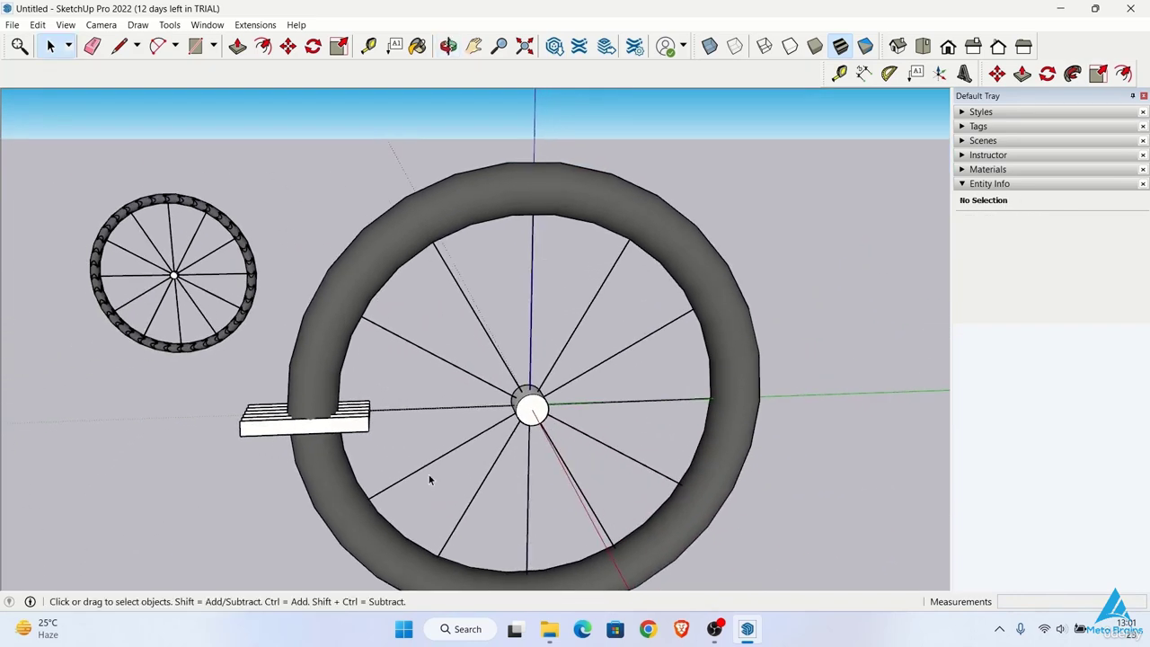
Step: Try a rotated copy of the tread group about the wheel's centre at 180°
scroll(445, 452, "down", 1)
middle_click_drag(446, 452, 493, 426)
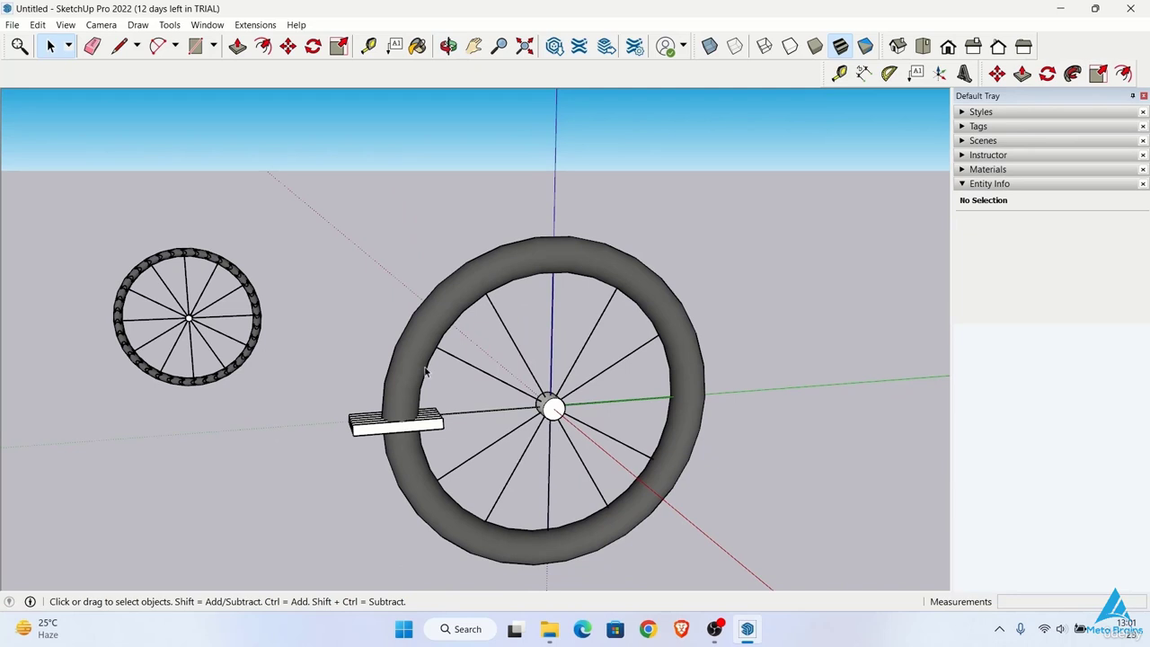
left_click(432, 420)
left_click(313, 46)
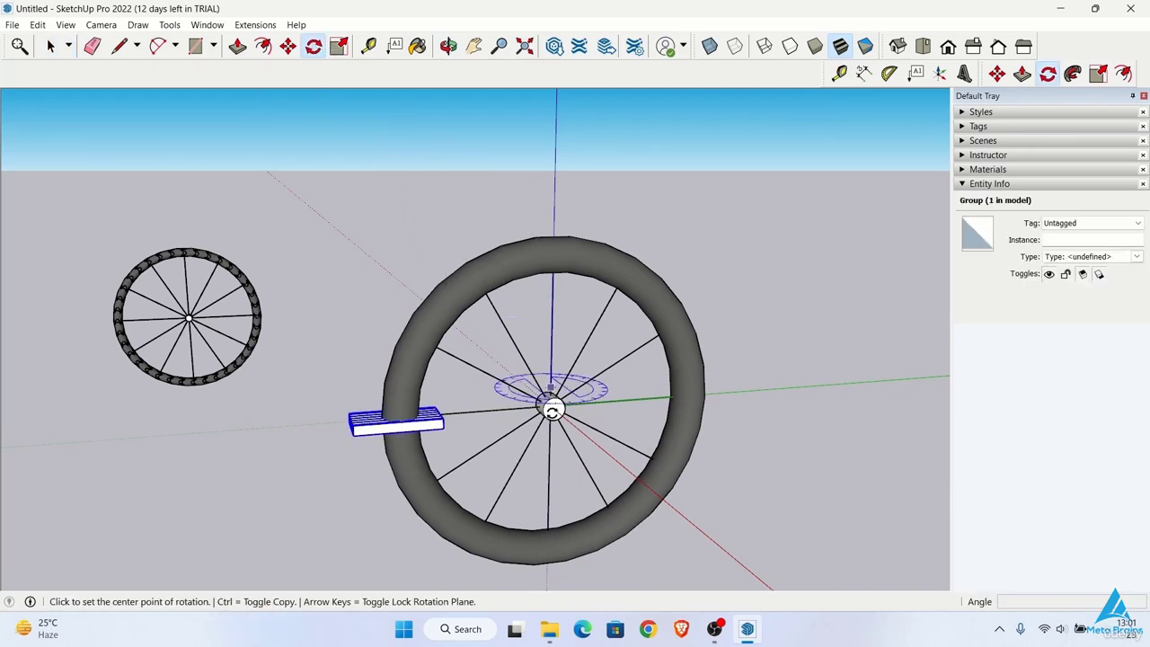
left_click(555, 409)
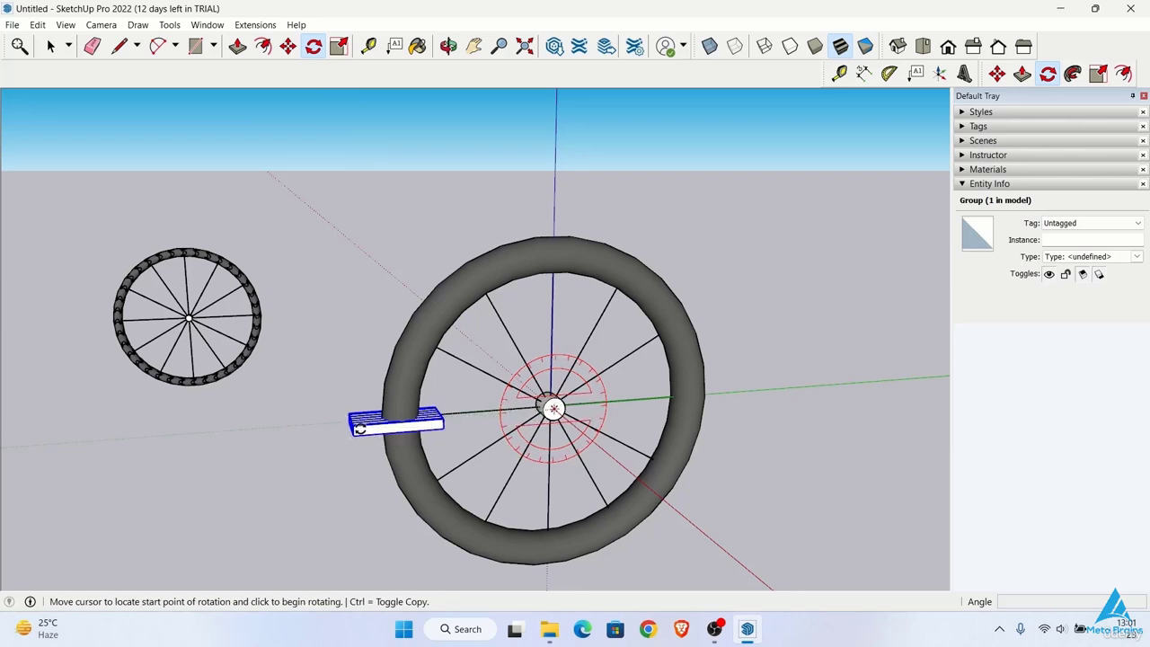
left_click(330, 426)
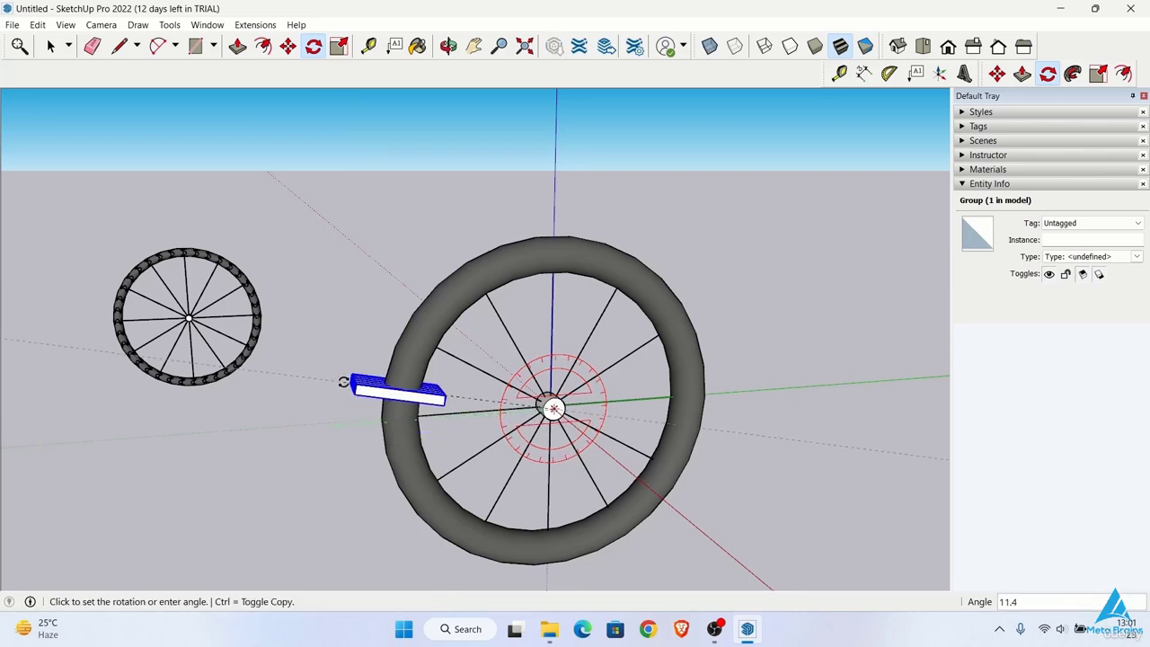
key("ctrl")
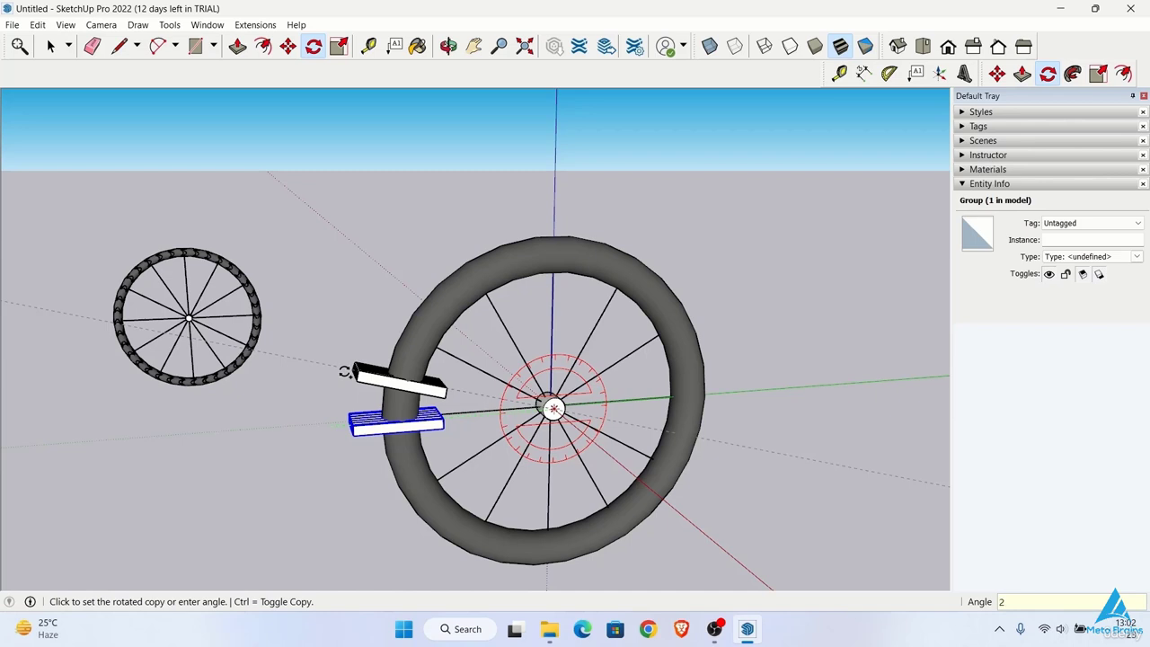
key("Return")
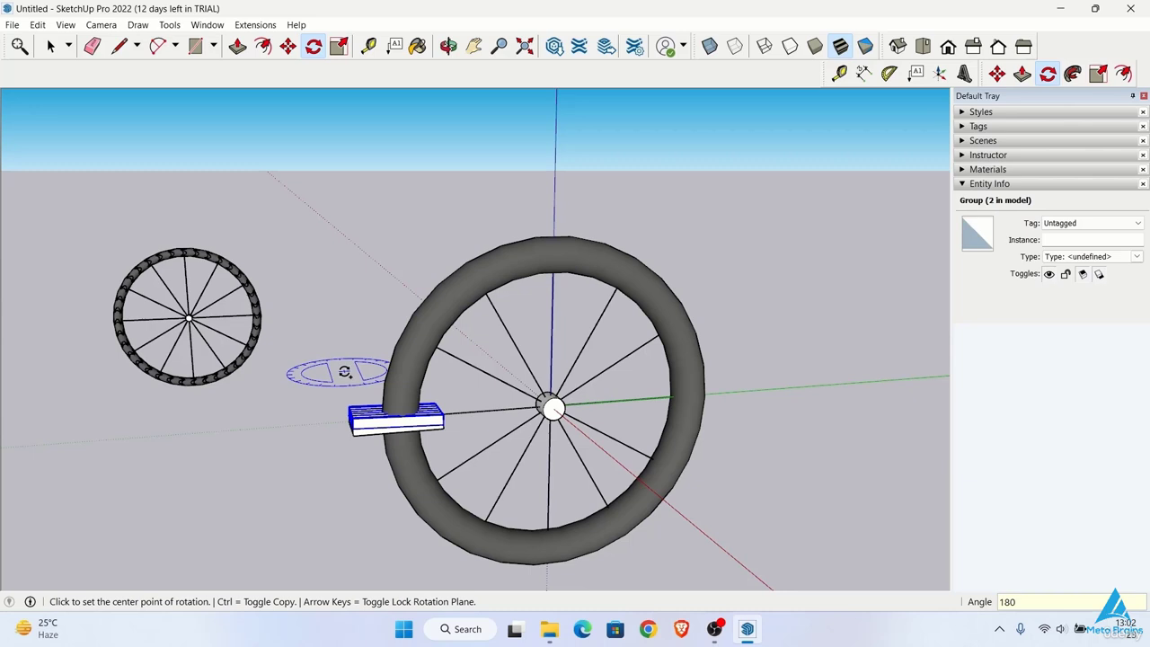
key("Return")
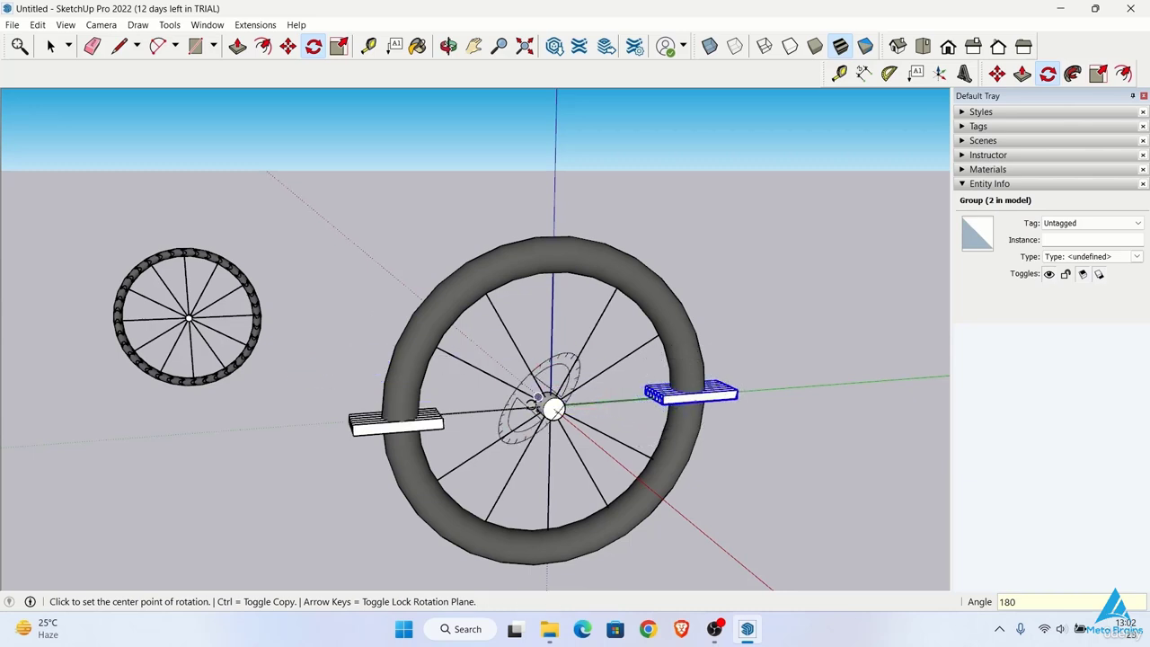
Step: Try an angle of 3° with a 60x array of the tread group, and undo the copies
type("3")
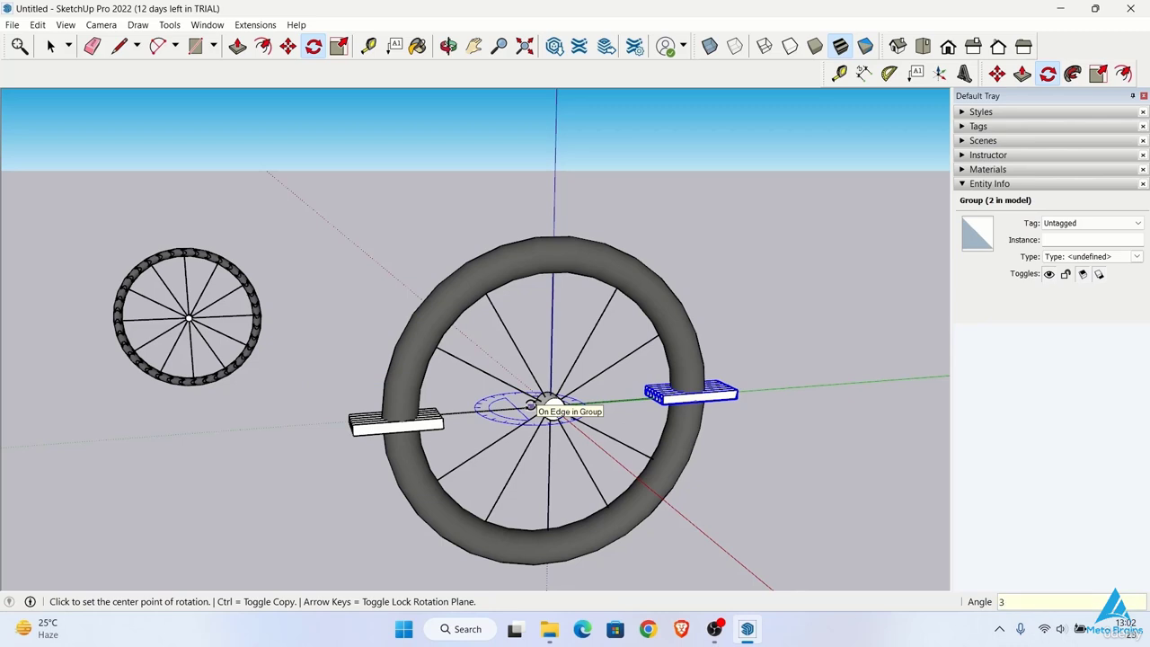
key("Return")
type("60x")
key("Return")
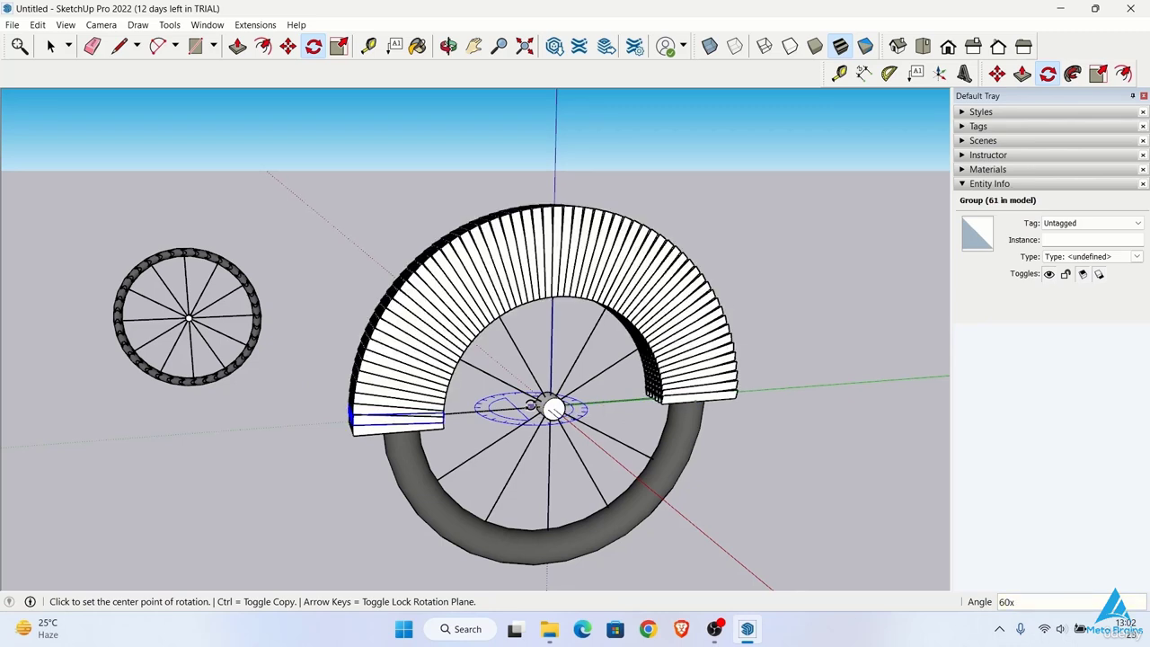
key("ctrl+z")
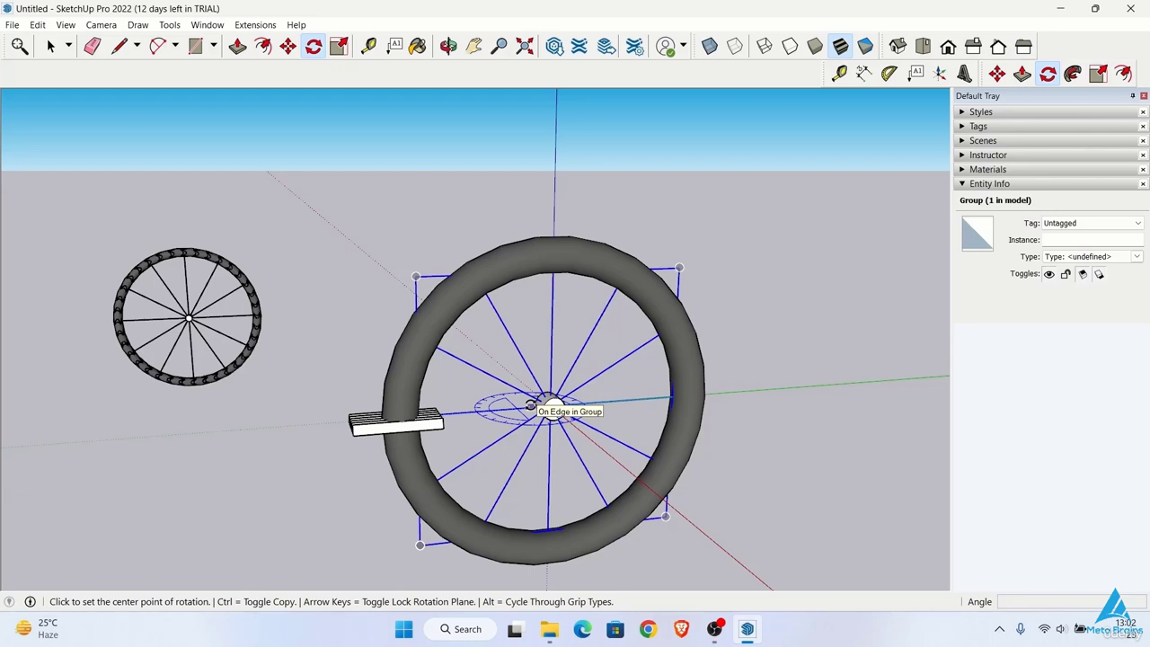
Step: Make a rotated copy of the tread group at 3° about the hub centre and array it 120x around the tyre
key("space")
left_click(312, 46)
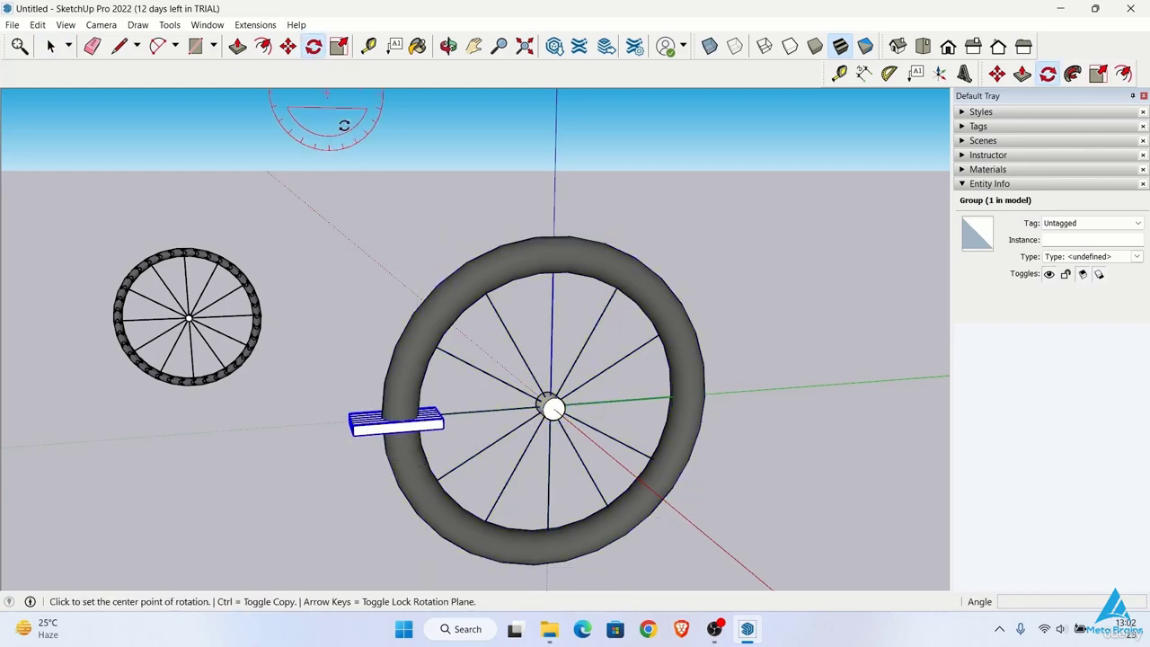
left_click(553, 409)
left_click(347, 413)
key("ctrl")
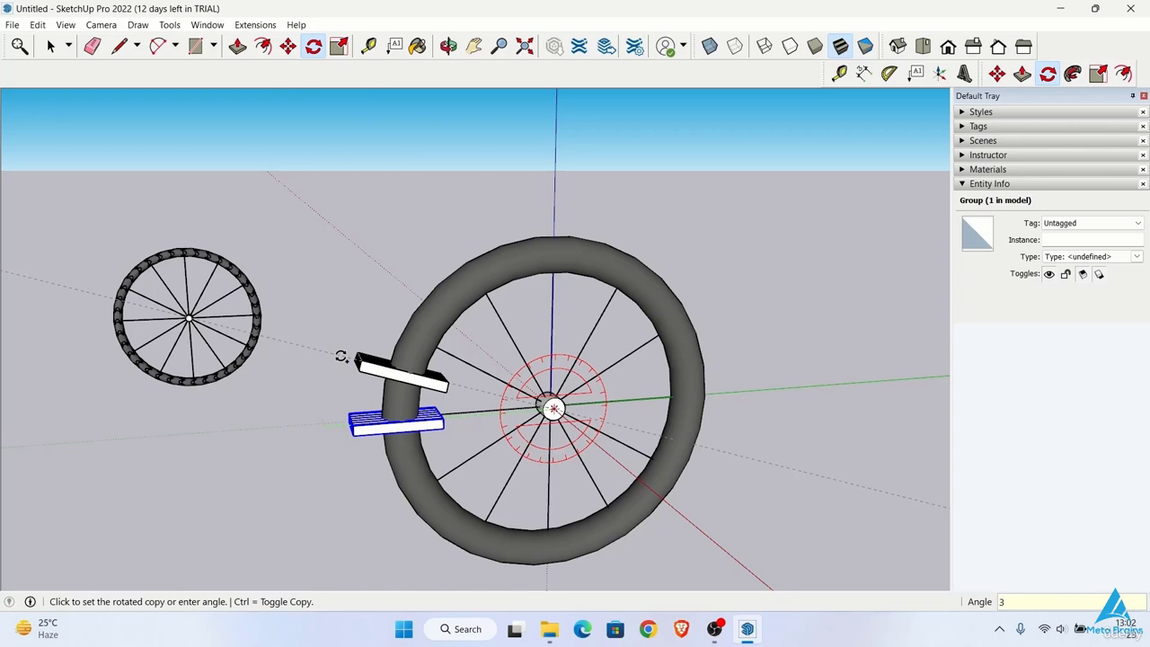
key("Return")
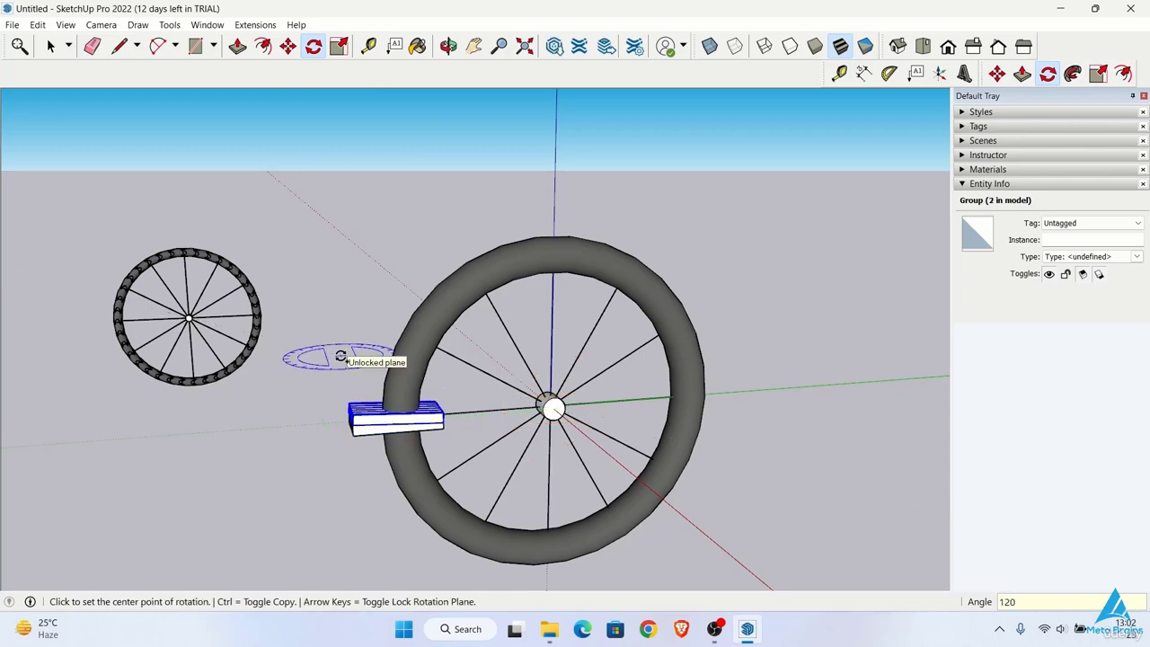
type("120x")
key("Return")
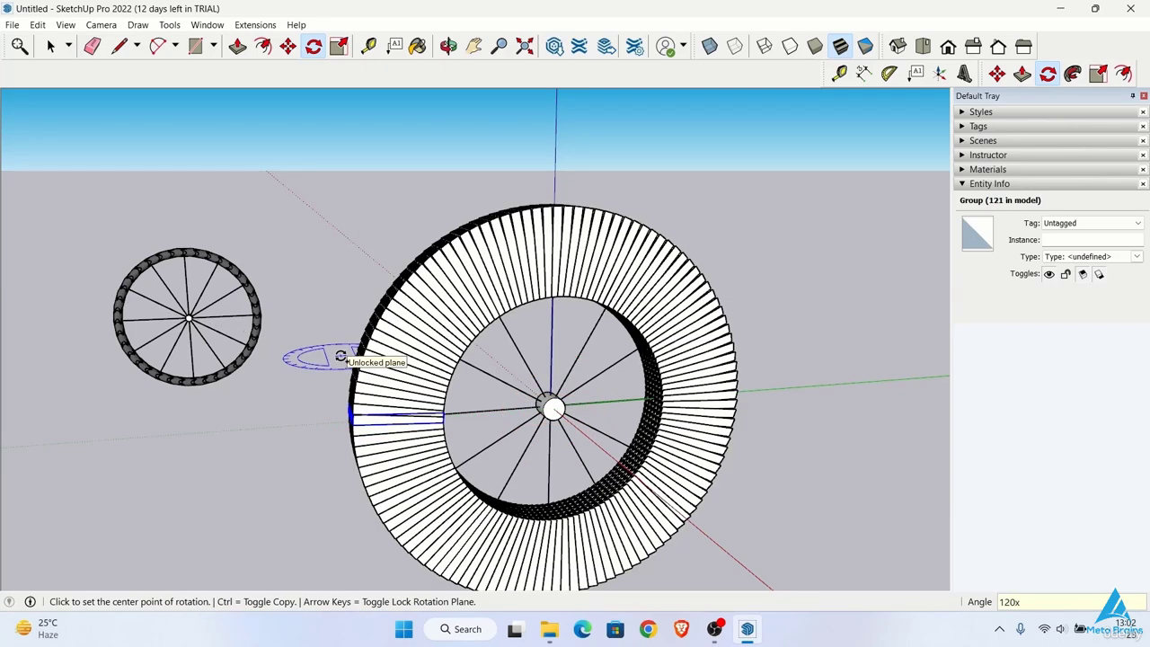
Step: Examine the arrayed tread teeth up close and from the side of the wheel
key("space")
left_click(397, 223)
middle_click_drag(372, 335, 615, 353)
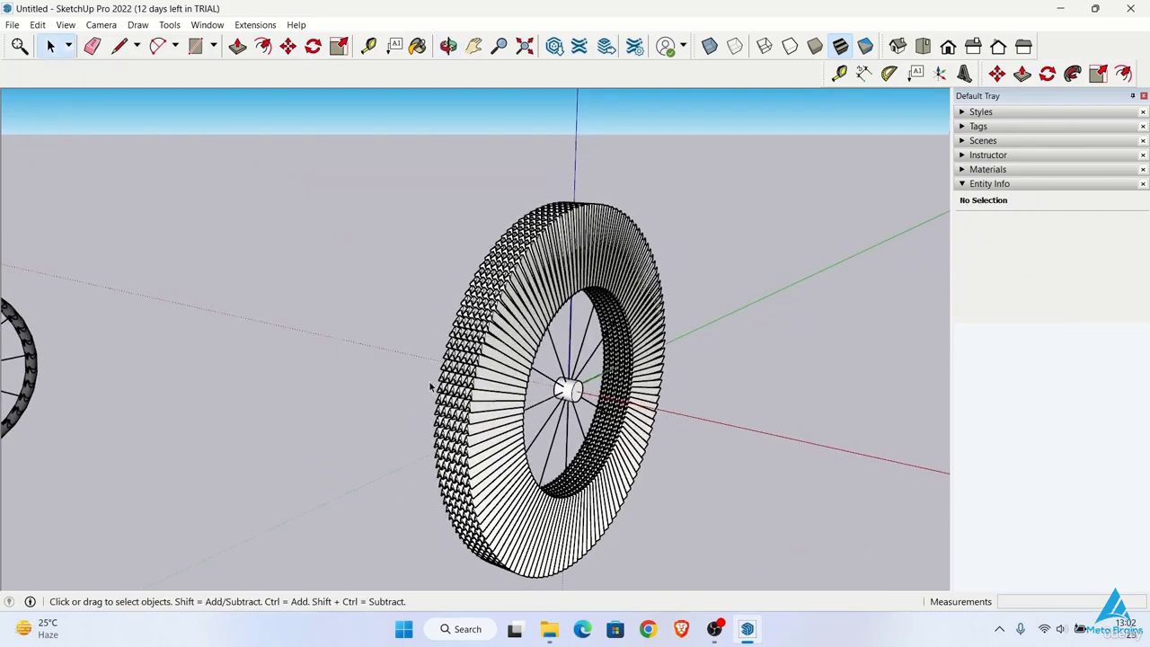
scroll(430, 387, "up", 3)
scroll(579, 337, "up", 2)
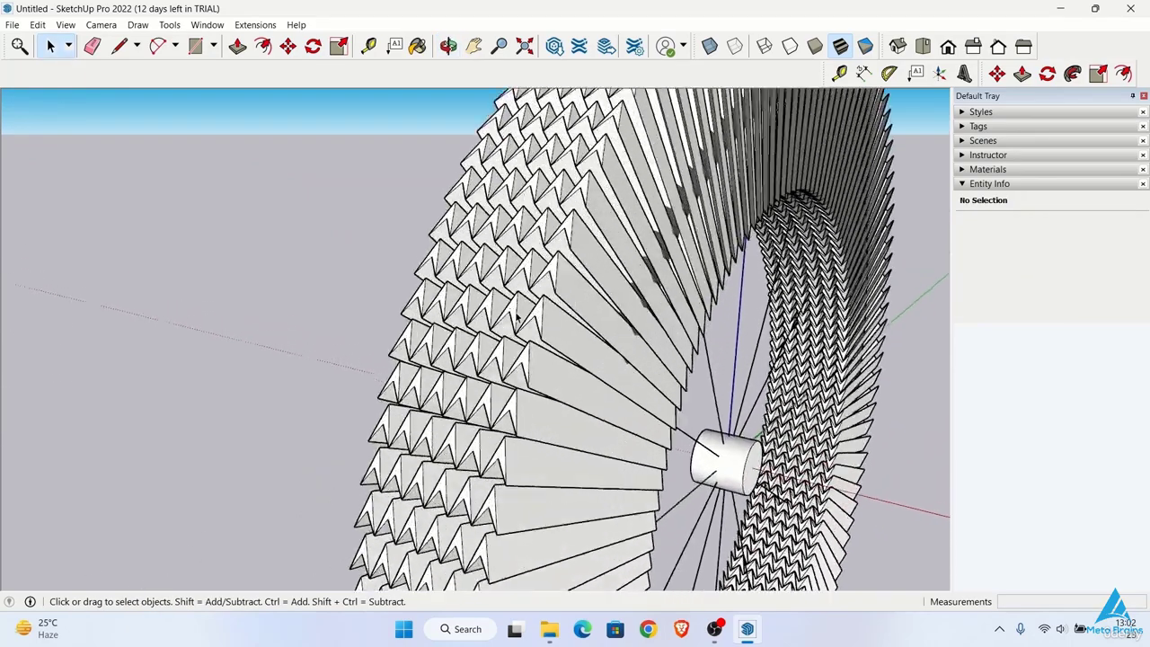
scroll(567, 354, "down", 6)
middle_click_drag(567, 352, 390, 368)
Step: Select the whole wheel with its arrayed tread and intersect the faces with the selection
scroll(390, 368, "down", 3)
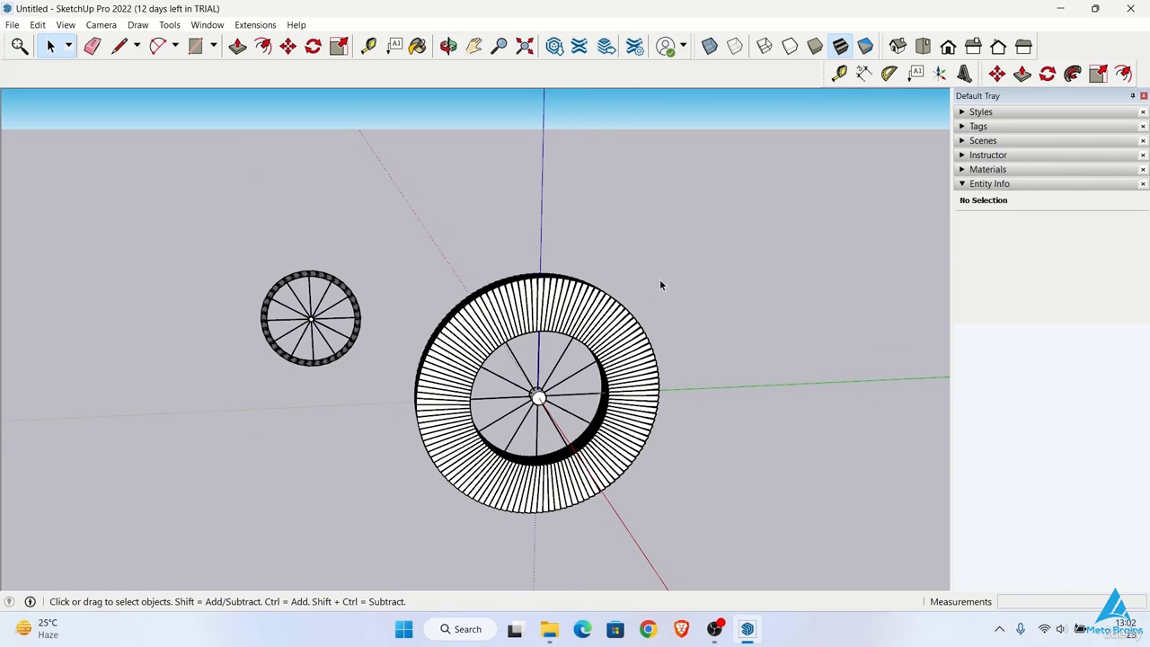
left_click_drag(546, 405, 410, 547)
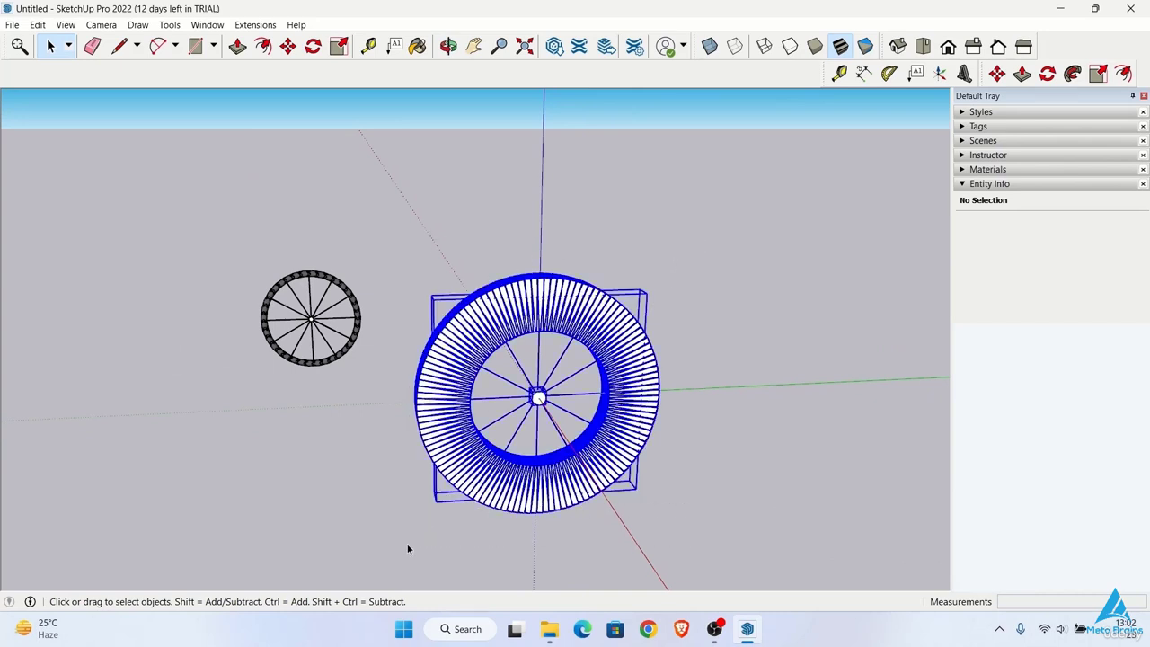
right_click(491, 316)
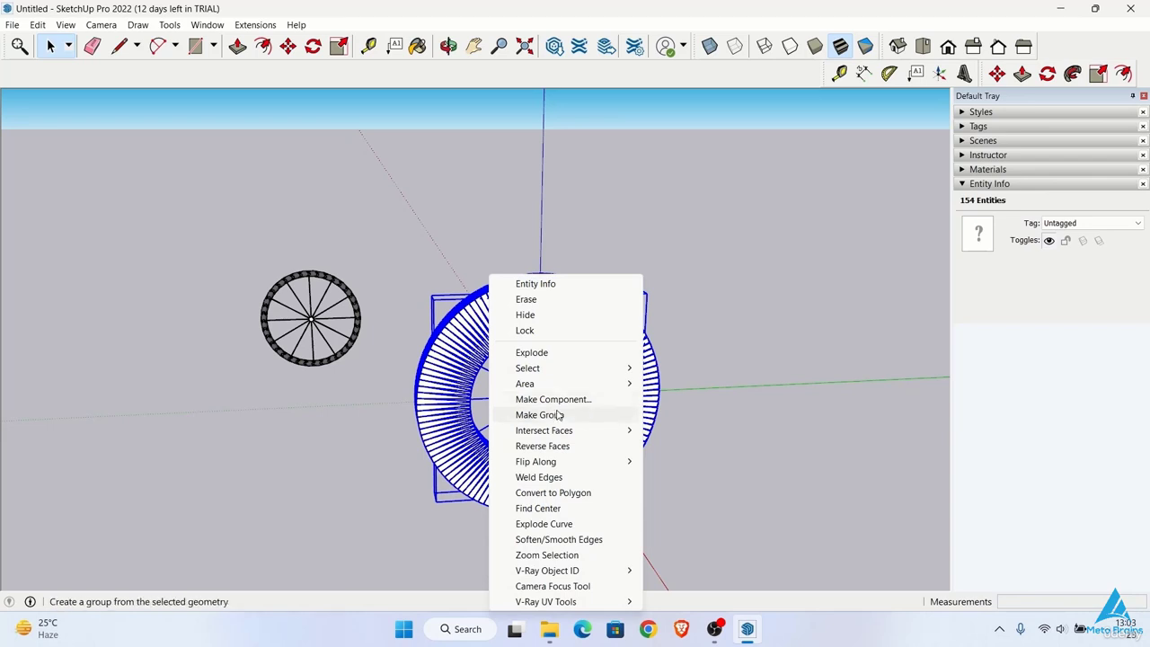
mouse_move(562, 431)
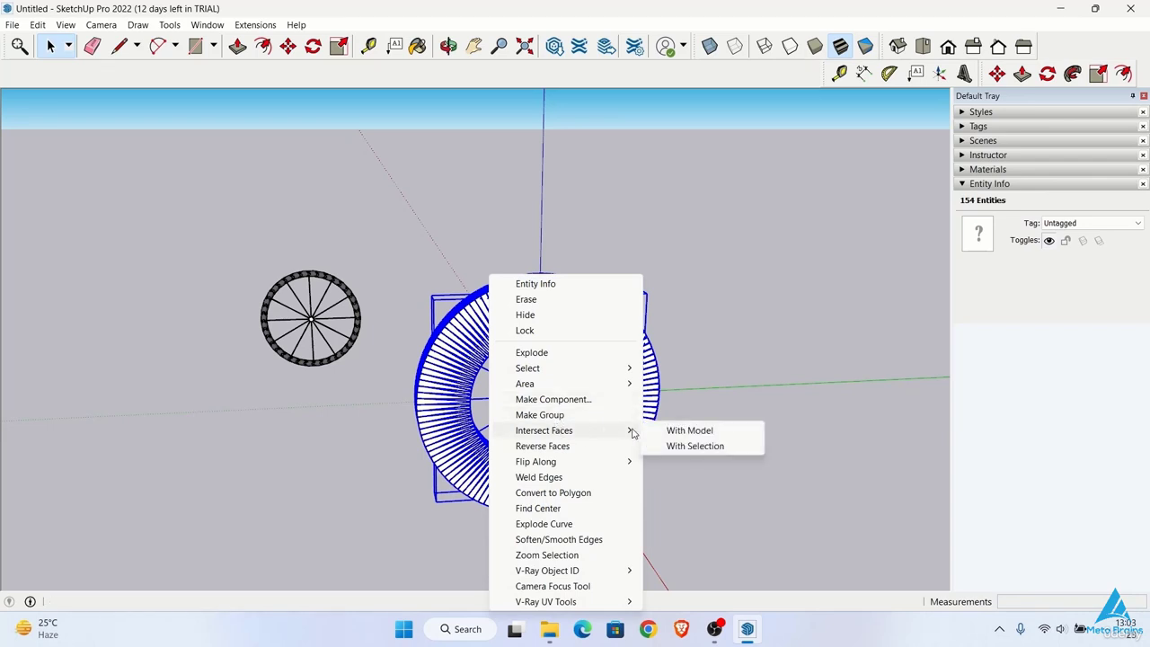
left_click(684, 455)
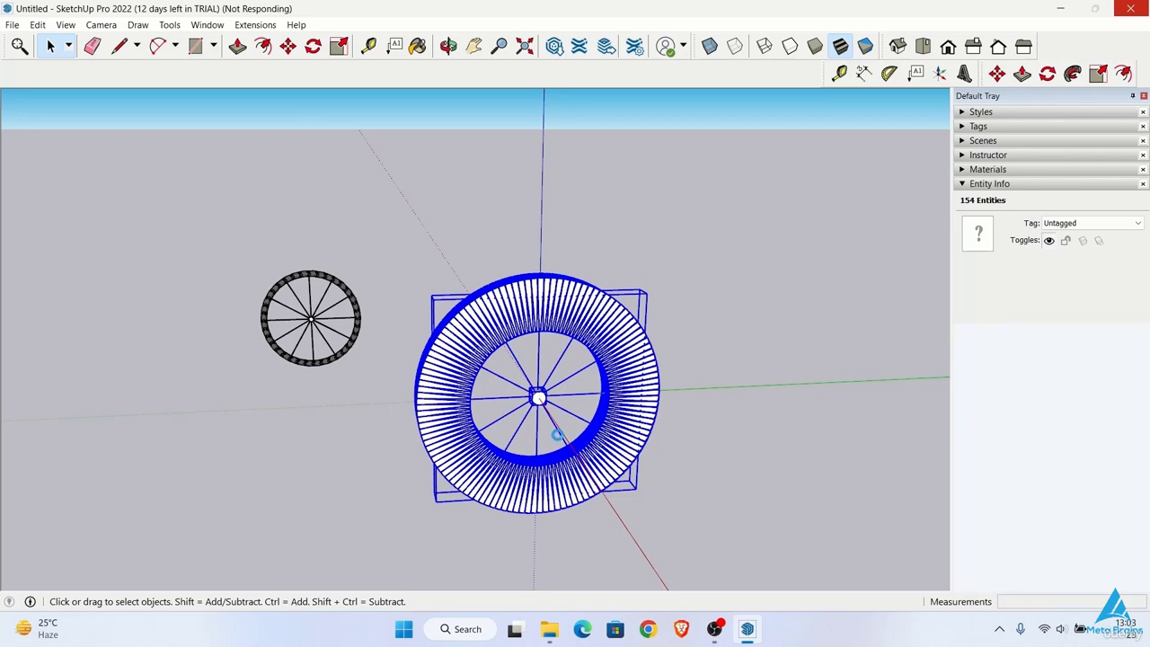
Step: Delete the protruding tread blocks at the top of the wheel to expose the tyre surface
left_click_drag(688, 195, 431, 241)
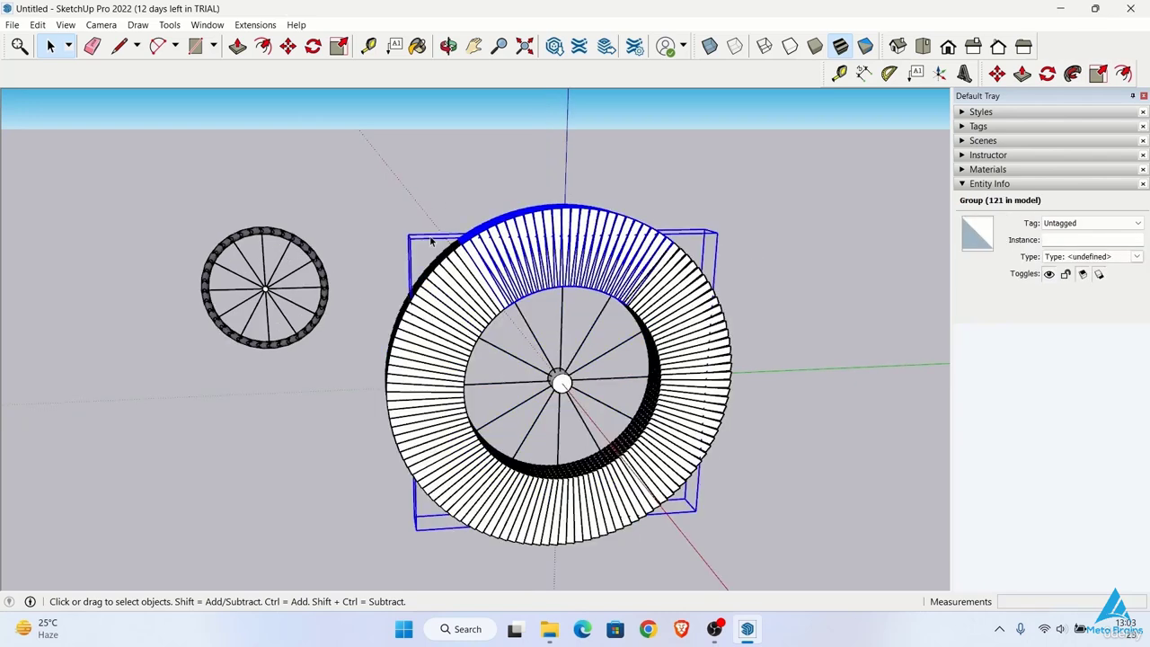
left_click(609, 197)
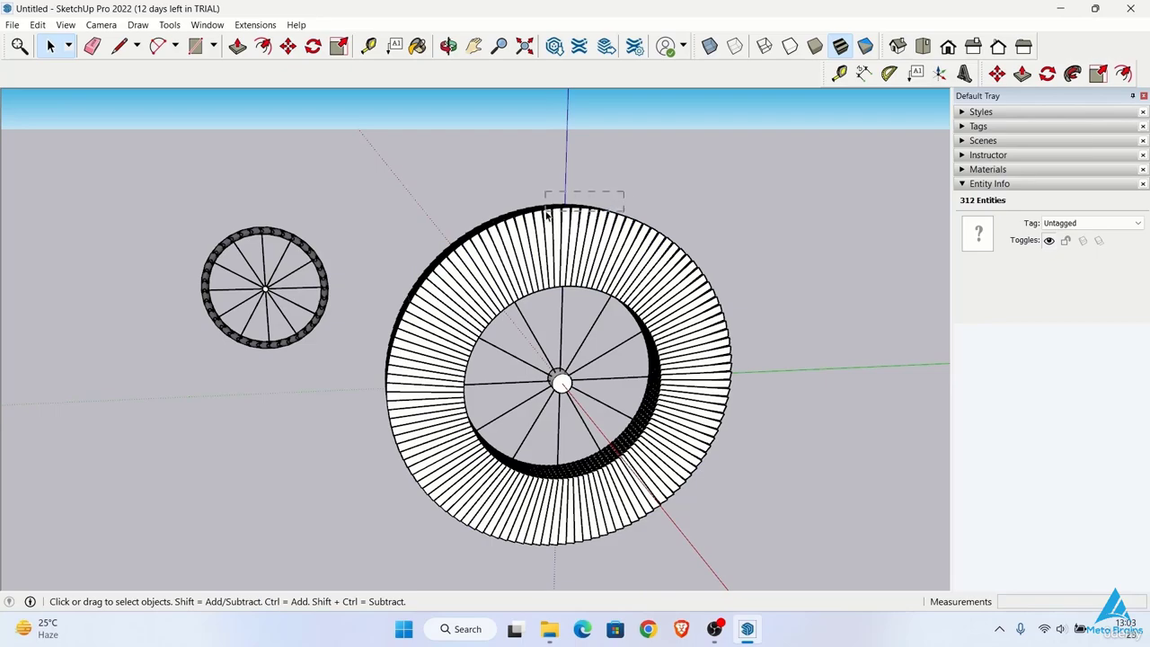
left_click_drag(546, 213, 545, 215)
key("Delete")
mouse_move(559, 225)
middle_mouse_down()
mouse_move(572, 239)
mouse_move(532, 235)
mouse_move(561, 227)
middle_mouse_up()
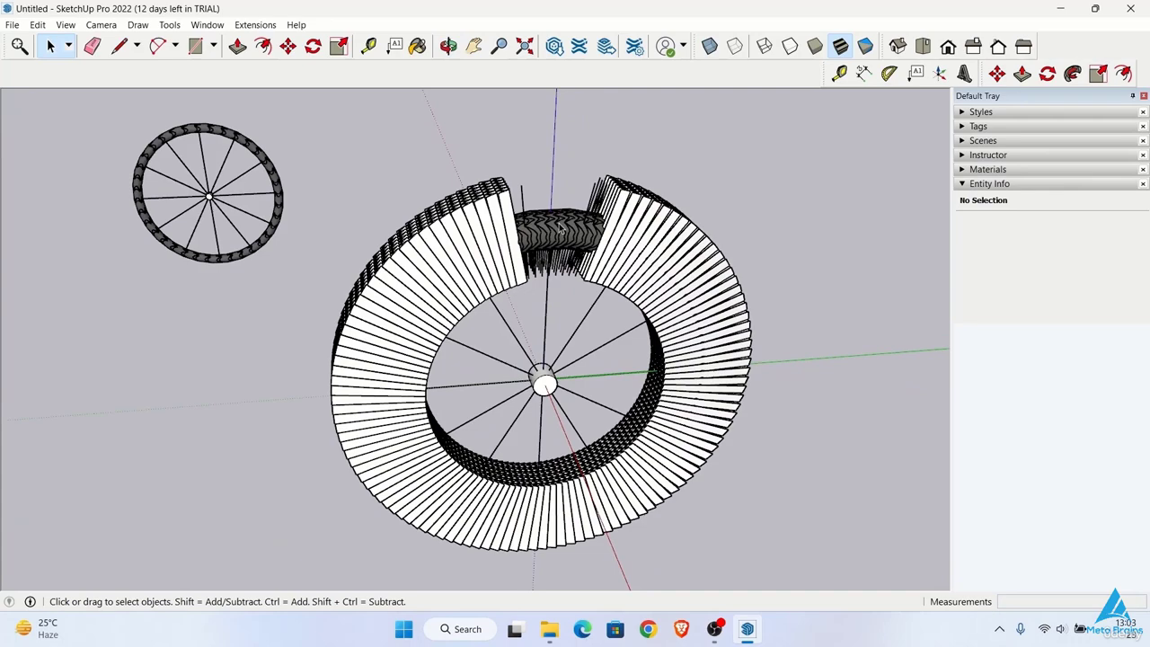
Step: Lock the three groups that make up the tyre, spokes and hub of the wheel
left_click(549, 230)
left_click(576, 333)
scroll(555, 248, "up", 4)
scroll(554, 250, "down", 2)
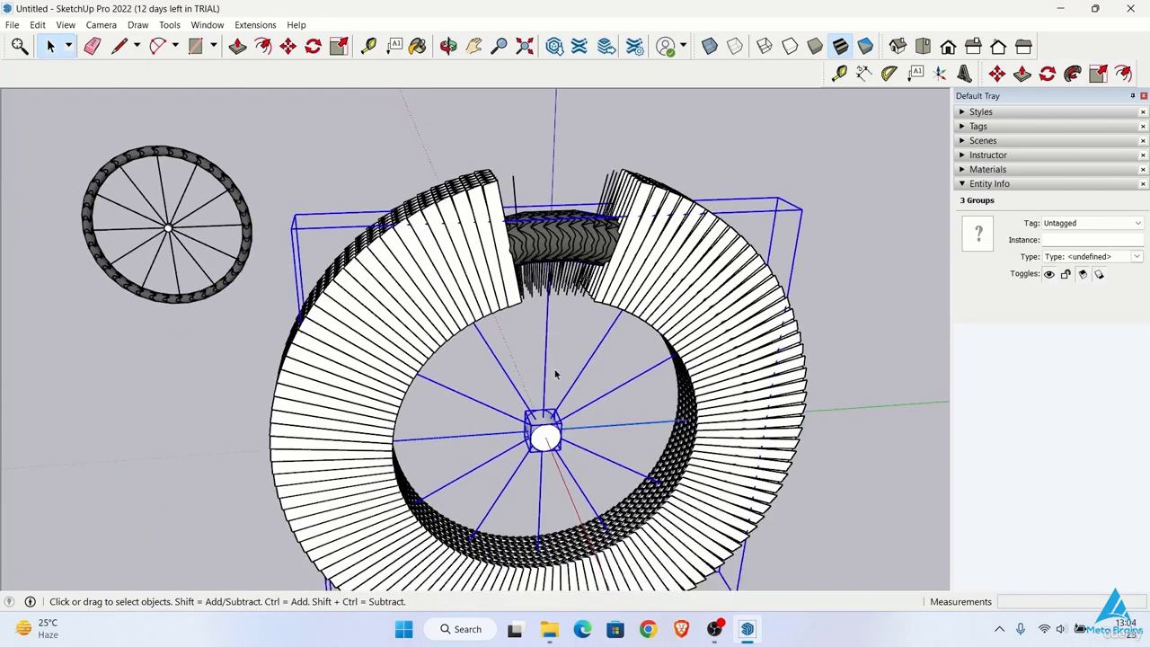
right_click(548, 369)
left_click(582, 467)
left_click_drag(582, 467, 510, 389)
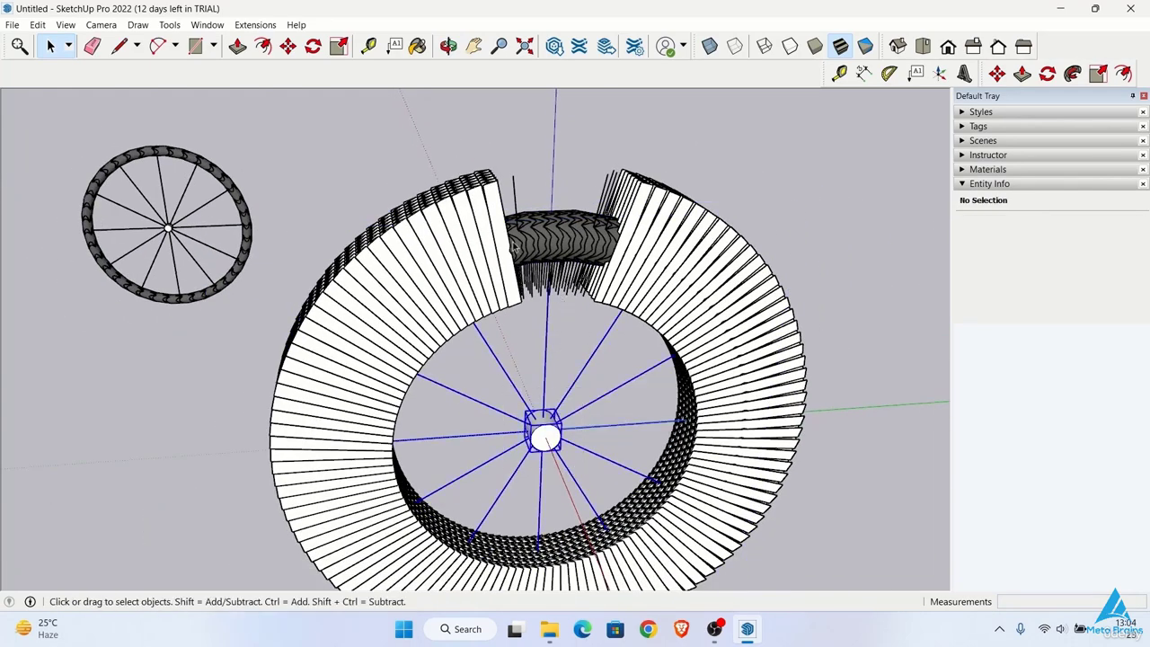
scroll(556, 232, "up", 4)
right_click(553, 231)
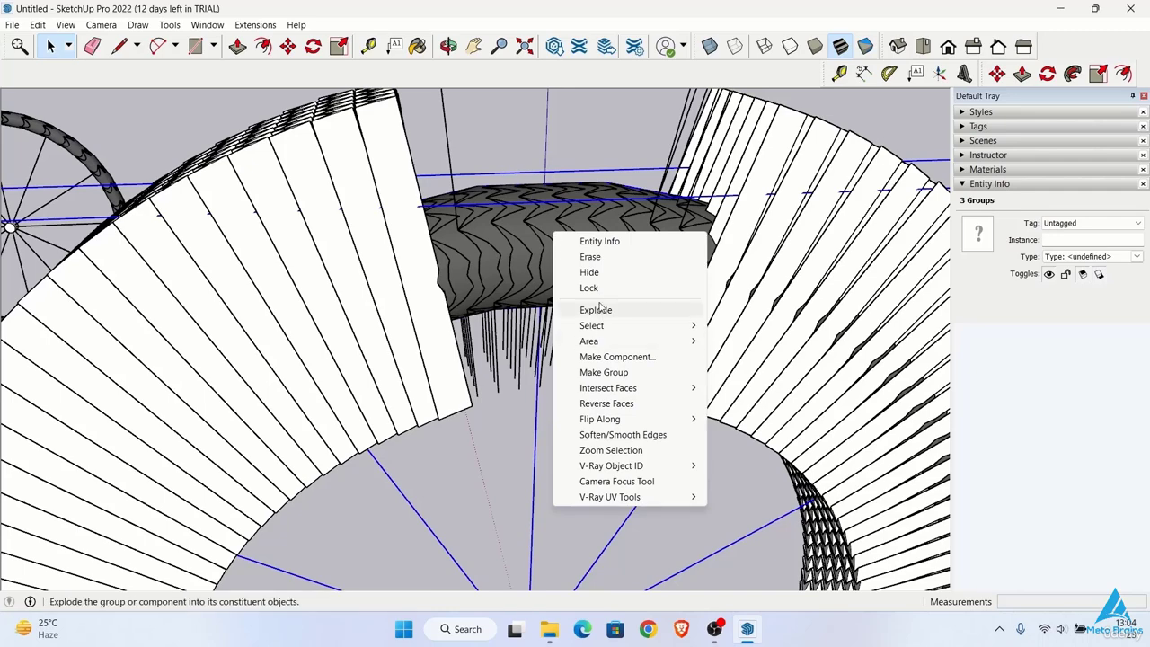
left_click(575, 287)
scroll(557, 360, "down", 5)
middle_click_drag(557, 354, 509, 288)
scroll(532, 233, "down", 2)
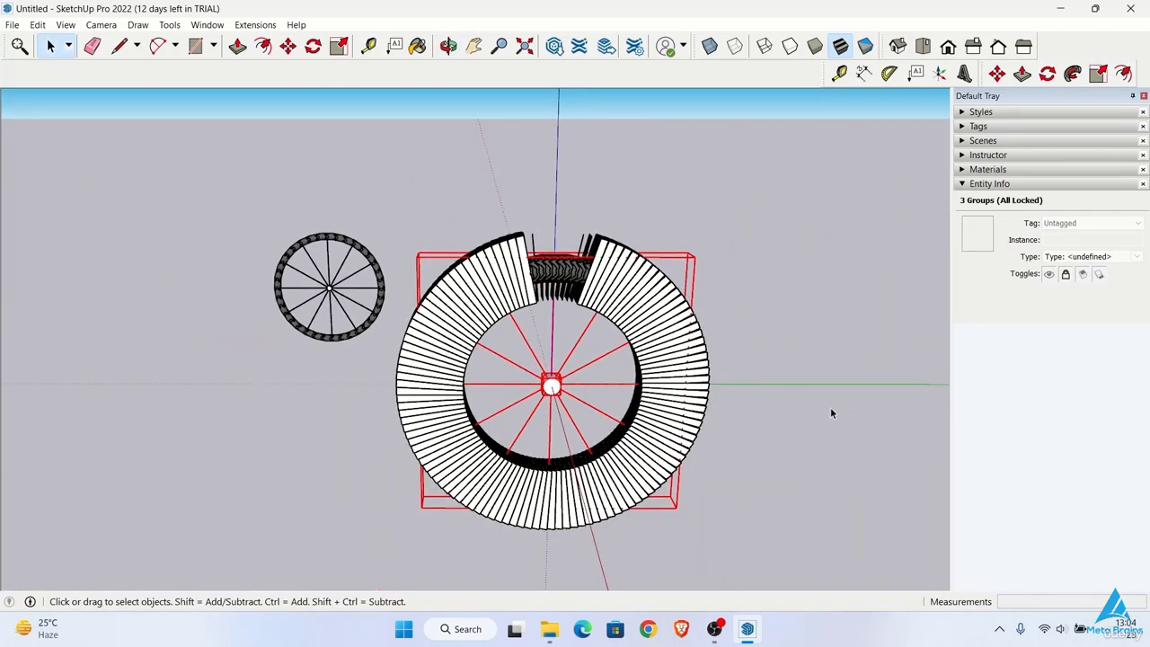
Step: Delete the protruding tread blocks along the right half of the wheel up to its top
left_click(753, 275)
left_click_drag(767, 247, 692, 485)
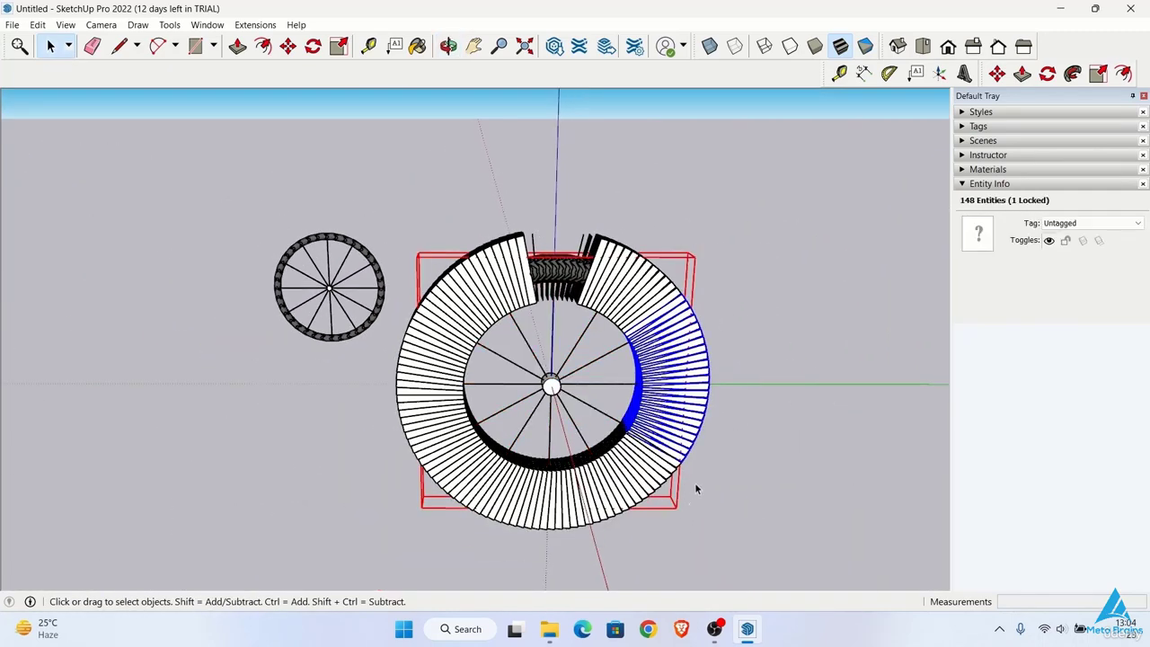
middle_click_drag(739, 380, 701, 437)
left_click_drag(745, 222, 517, 329)
left_click(725, 244)
left_click_drag(704, 298, 671, 262)
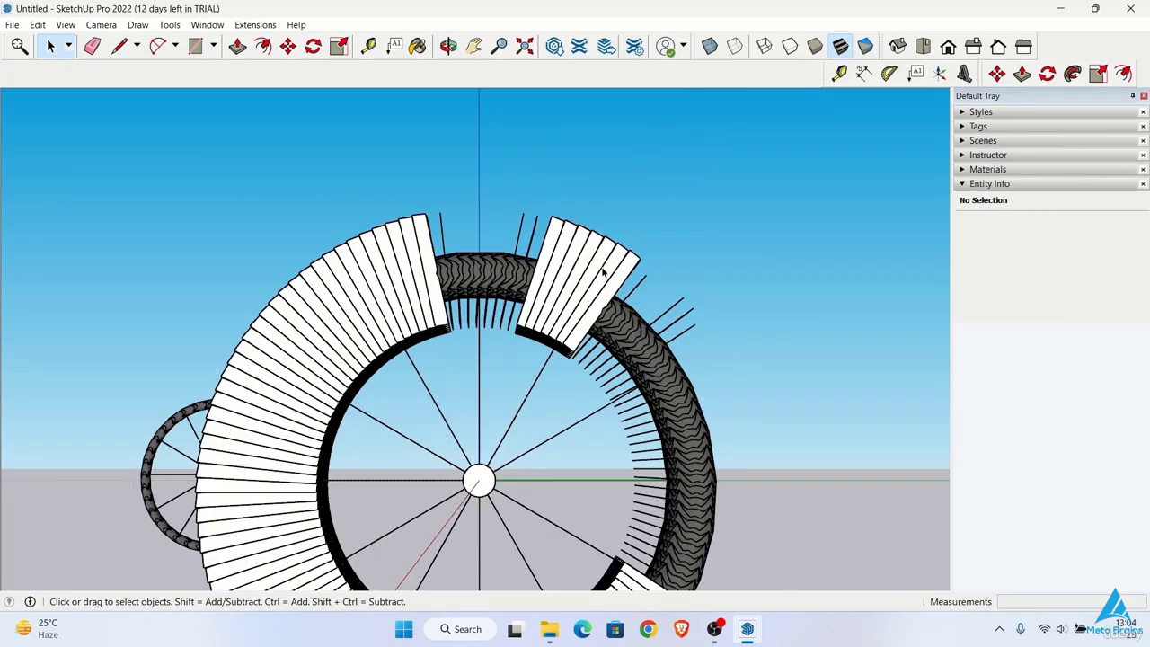
scroll(603, 272, "up", 2)
left_click_drag(669, 277, 518, 194)
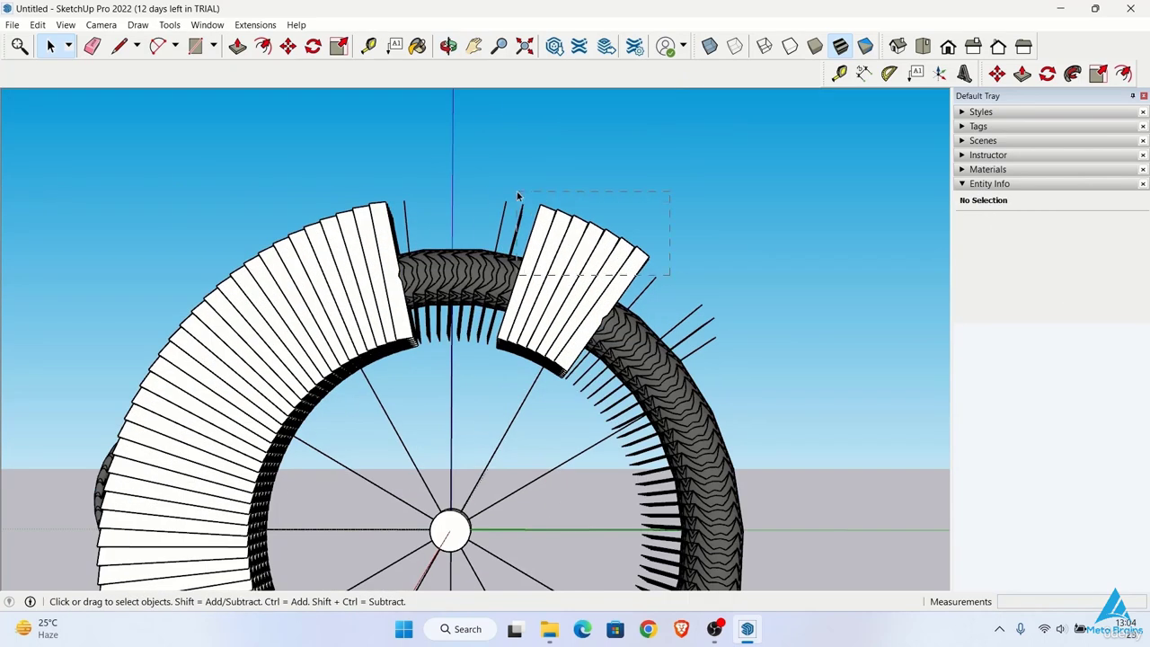
key("Delete")
Step: Delete the leftover loose edges sticking out of the tyre's upper-right outer side
key("Delete")
left_click_drag(716, 339, 681, 283)
key("Delete")
middle_click_drag(683, 235, 649, 292)
left_click_drag(662, 287, 580, 346)
key("Delete")
scroll(641, 268, "down", 1)
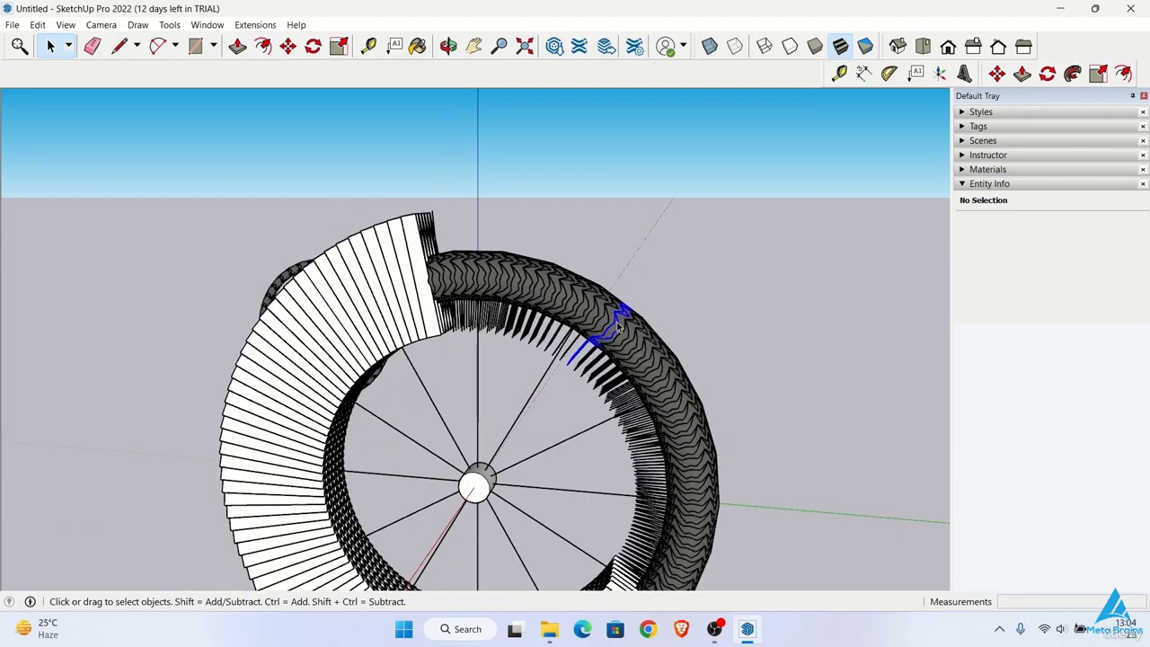
Step: Remove the excess tread blocks at the upper left of the tyre, beside the cleared section
key("Delete")
scroll(573, 337, "down", 3)
middle_click_drag(578, 199, 613, 262)
left_click_drag(464, 239, 406, 273)
Step: Delete stray tread edges projecting inward from the upper part of the tyre towards the spokes
key("Delete")
middle_click_drag(485, 368, 496, 292)
scroll(499, 309, "up", 4)
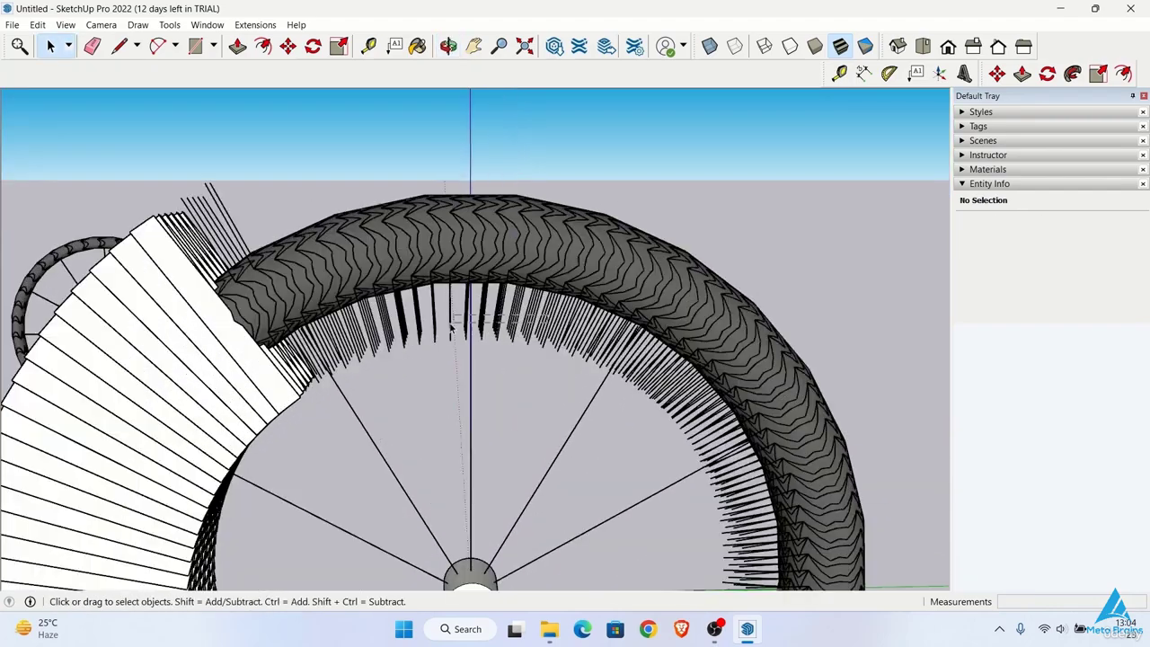
left_click_drag(551, 313, 360, 350)
key("Delete")
left_click_drag(338, 391, 279, 414)
key("Delete")
middle_click_drag(296, 413, 567, 405)
left_click(490, 367)
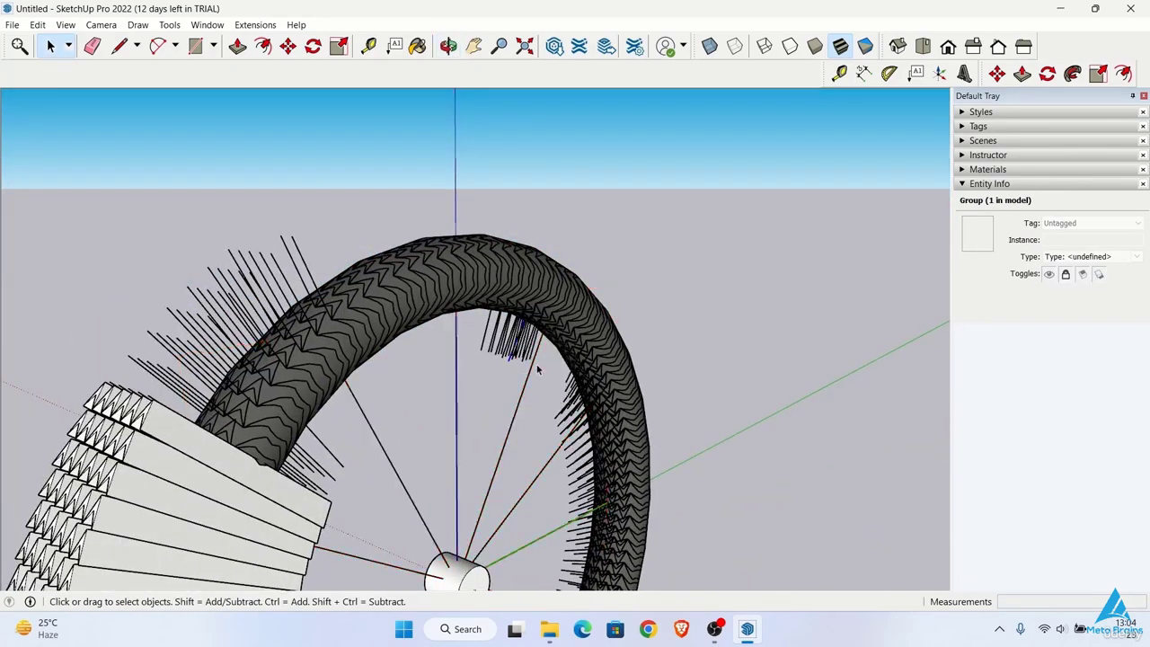
scroll(536, 367, "down", 4)
middle_click_drag(395, 386, 386, 431)
key("Delete")
Step: Compare the partly cleaned tyre with the finished reference wheel and inspect the reference's tread up close
scroll(432, 377, "down", 2)
middle_click_drag(503, 243, 608, 310)
left_click(608, 309)
middle_click_drag(355, 279, 446, 288)
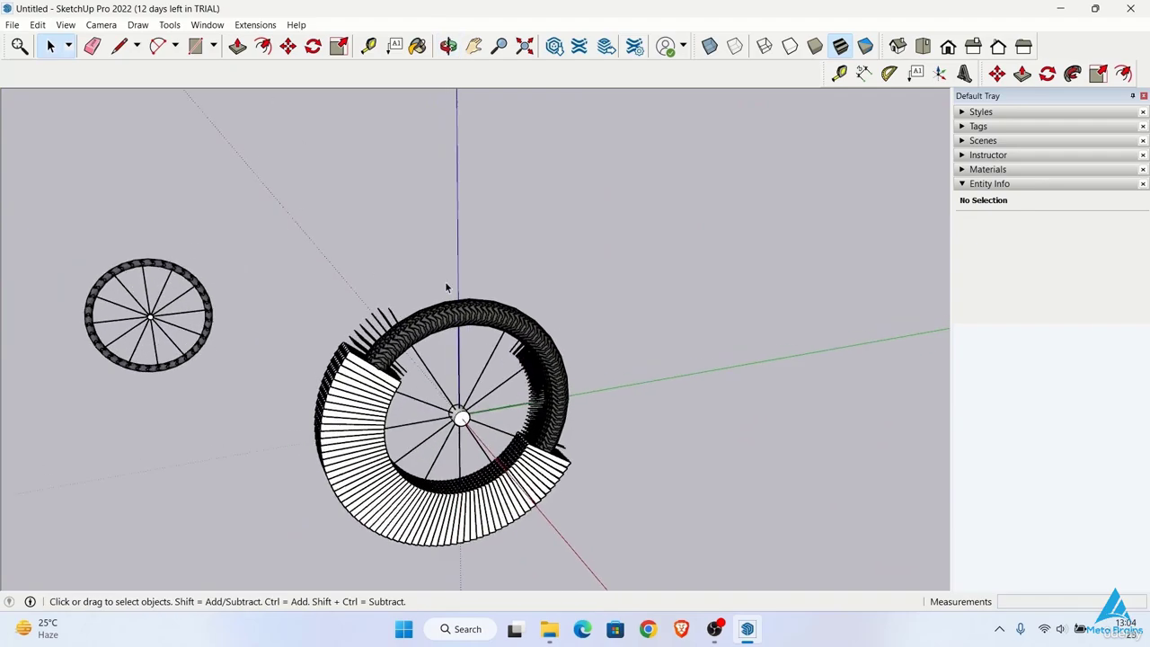
middle_click_drag(202, 359, 396, 378)
middle_click_drag(216, 410, 503, 372, "shift")
scroll(72, 557, "up", 4)
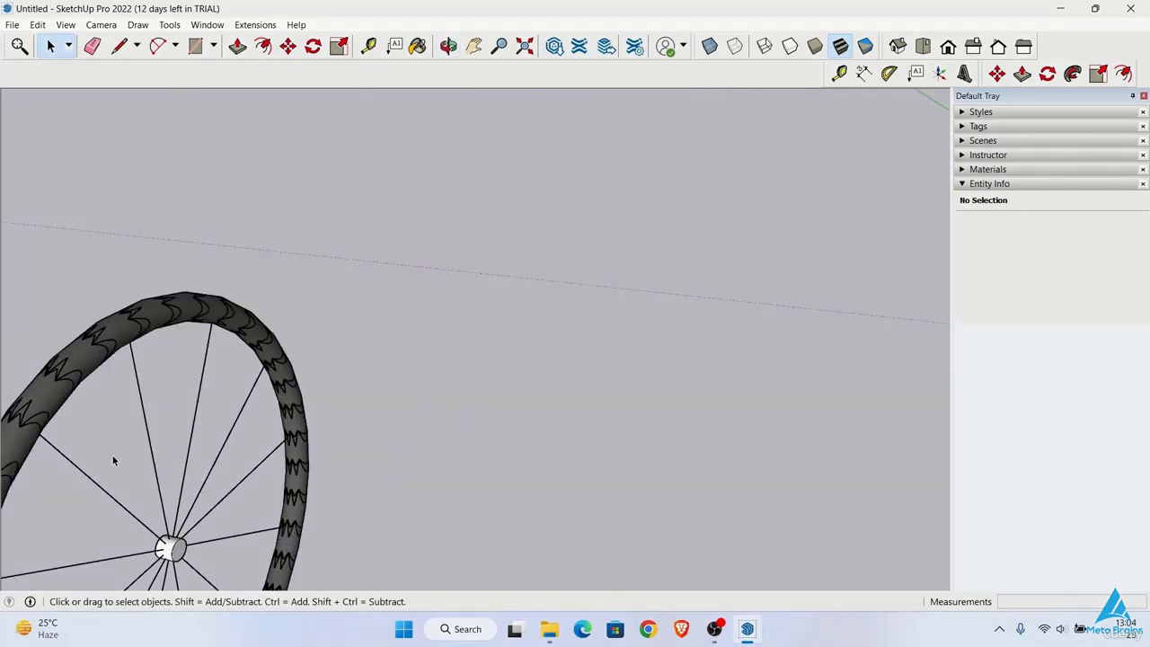